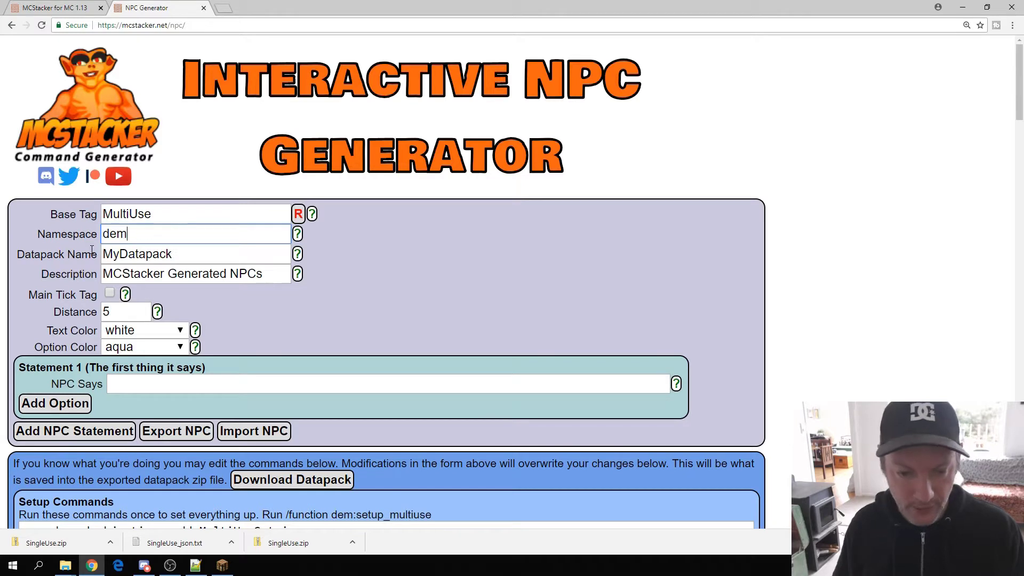
Fill in the NPC settings with namespace demo and datapack name MultiUse, and enable the main tick tag.
key(Tab)
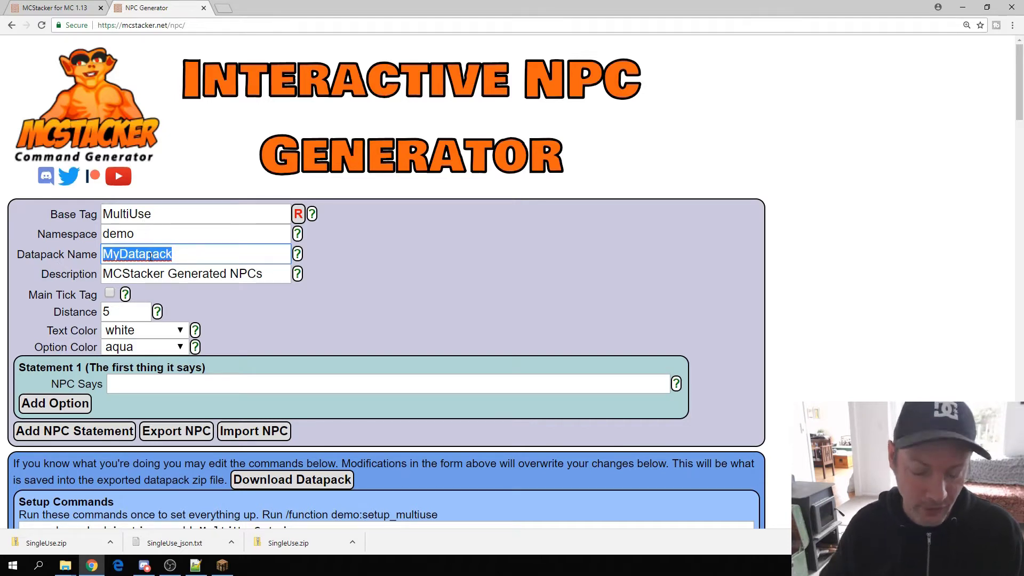
text(MultiUse)
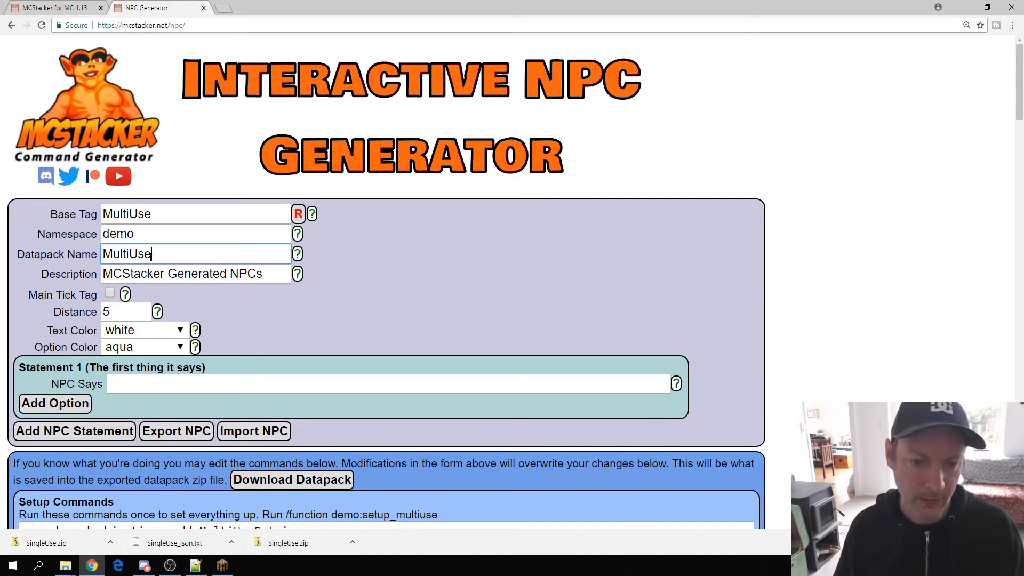
click(262, 274)
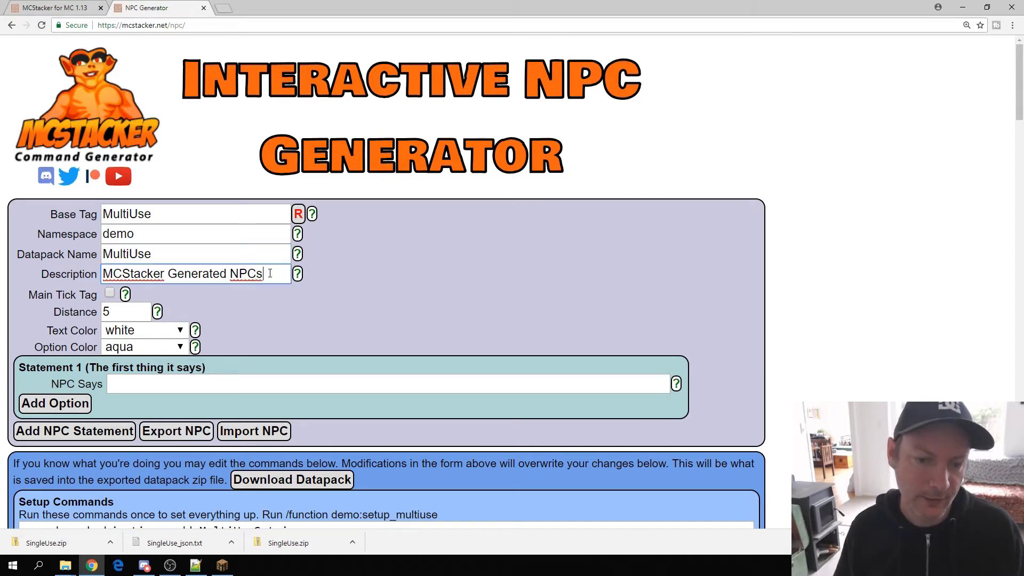
click(110, 295)
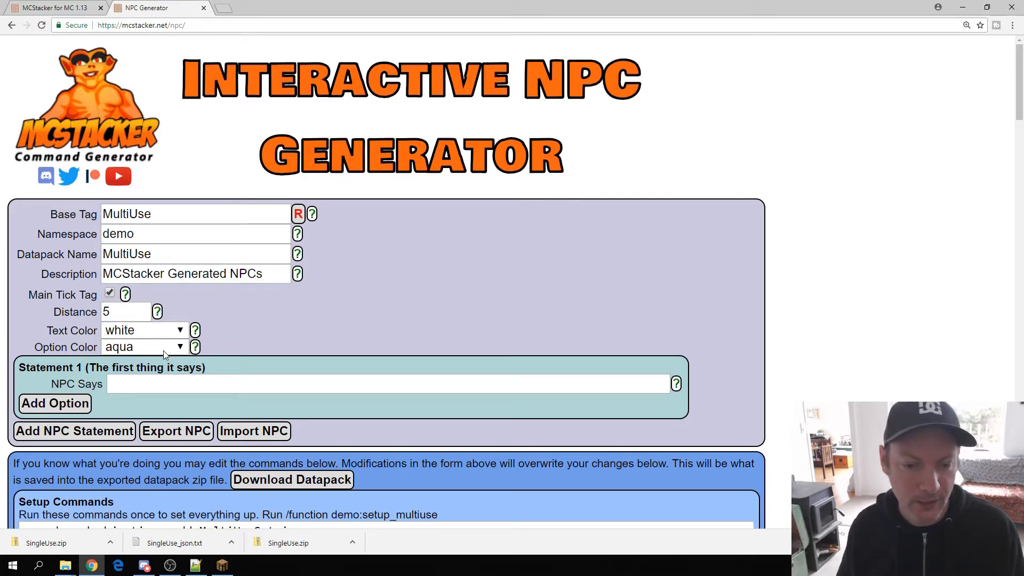
Make the NPC say "What do you want?" in Statement 1.
scroll(161, 390, down, 1)
click(154, 330)
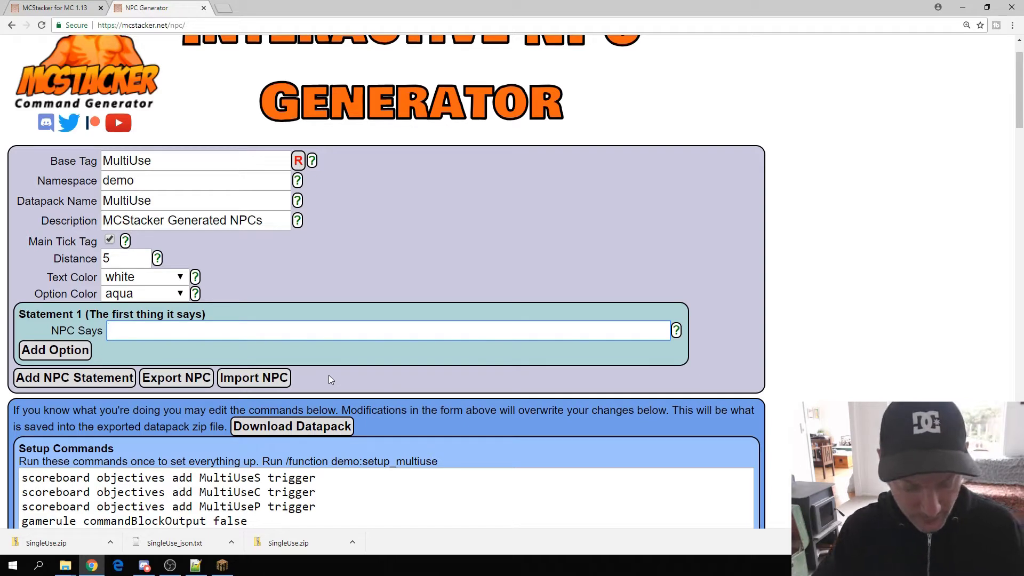
text(What do you want)
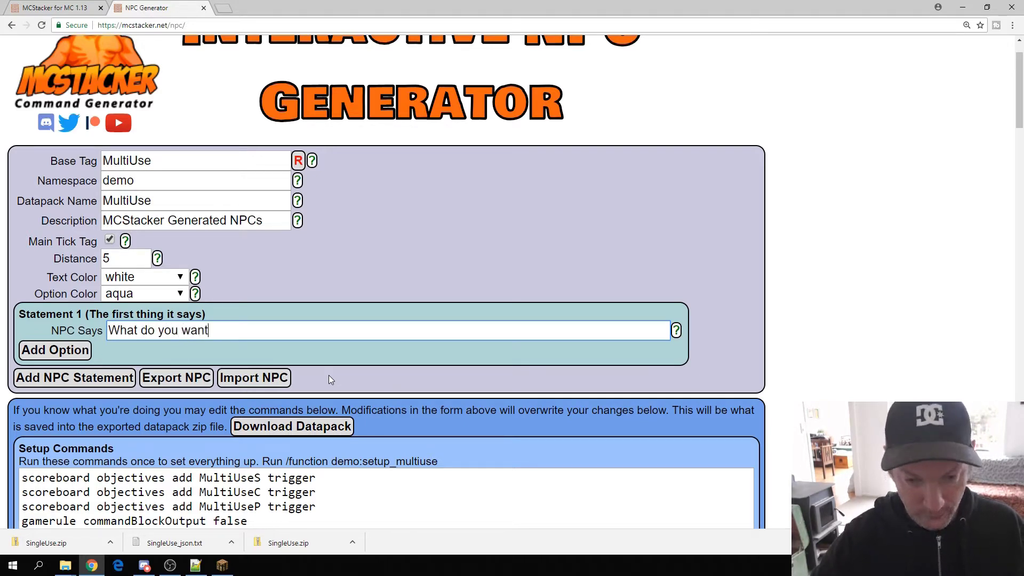
text(?)
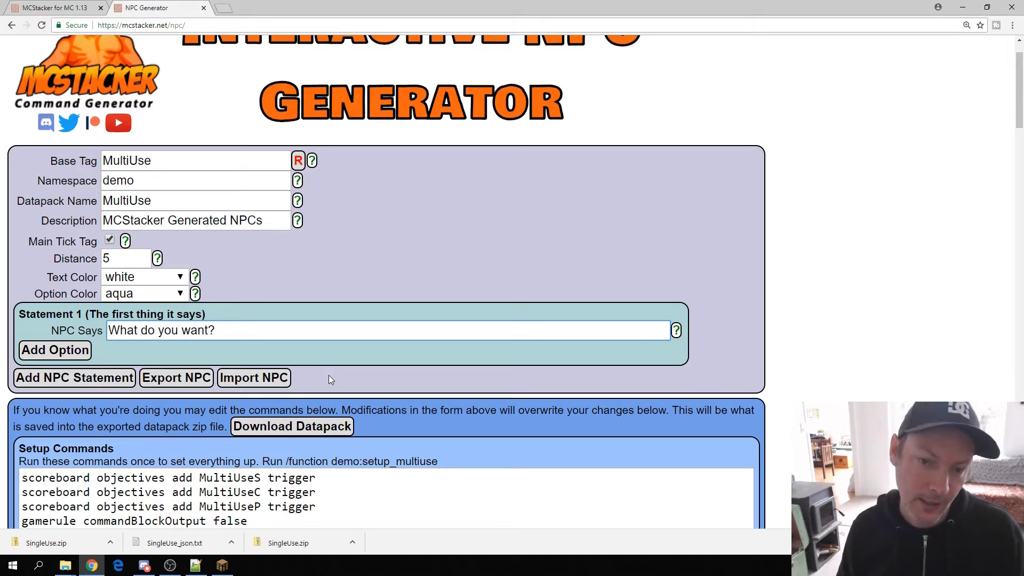
Add a first option to Statement 1 with the option text "Levitate".
click(69, 356)
scroll(150, 386, down, 2)
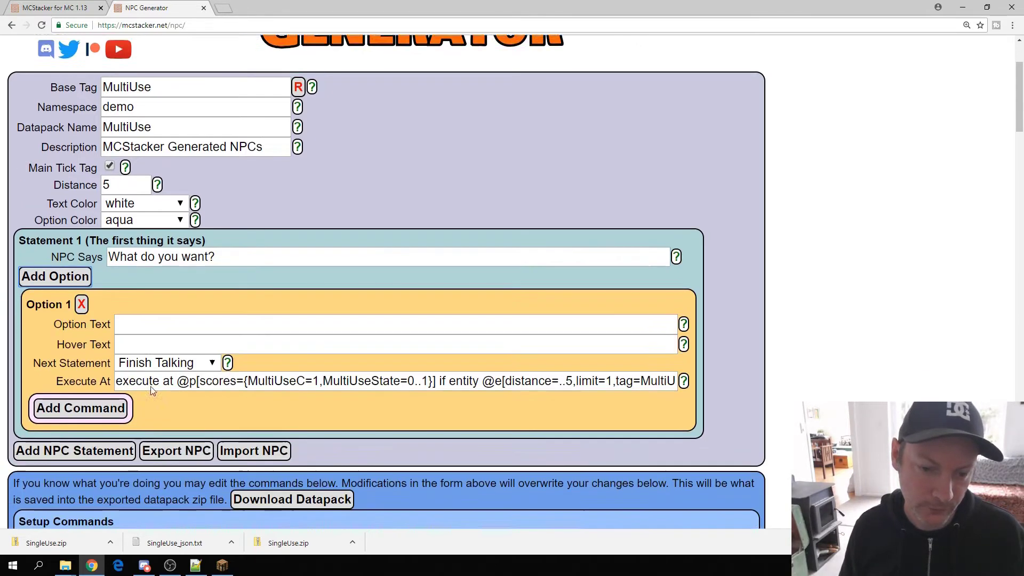
click(164, 288)
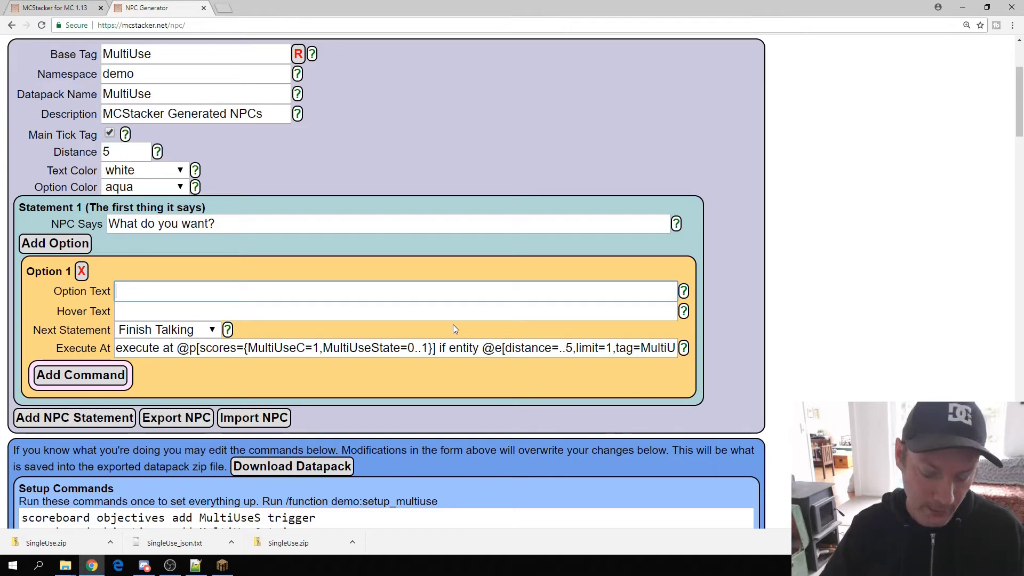
text(Levitate)
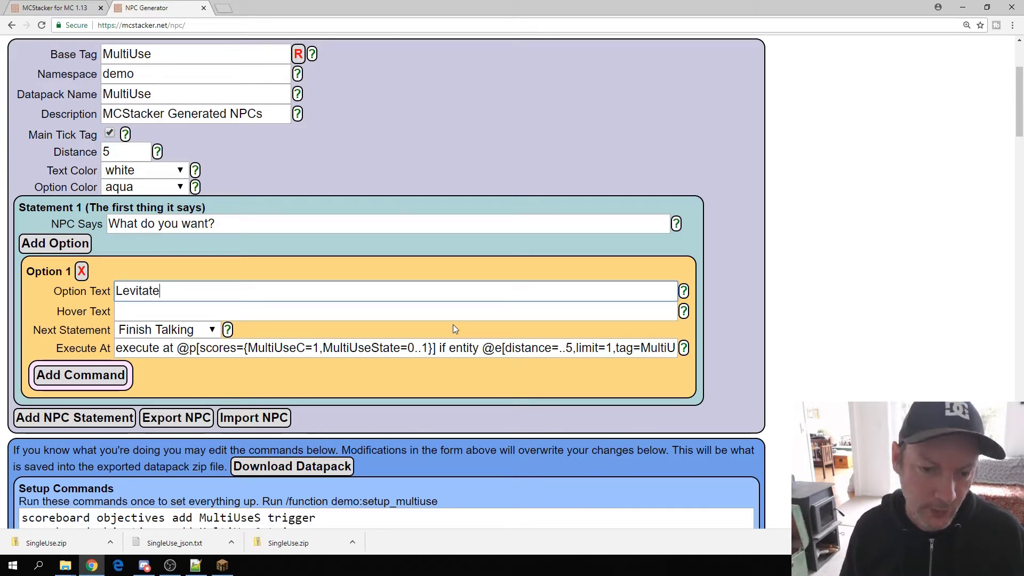
Add a second option to Statement 1 with the option text "Nausea".
click(61, 245)
click(160, 437)
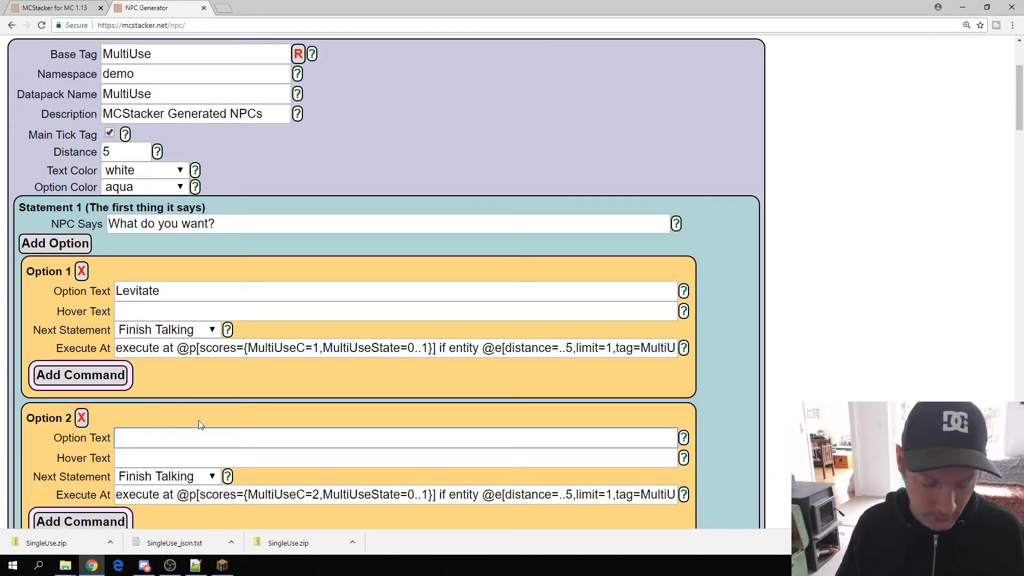
text(N)
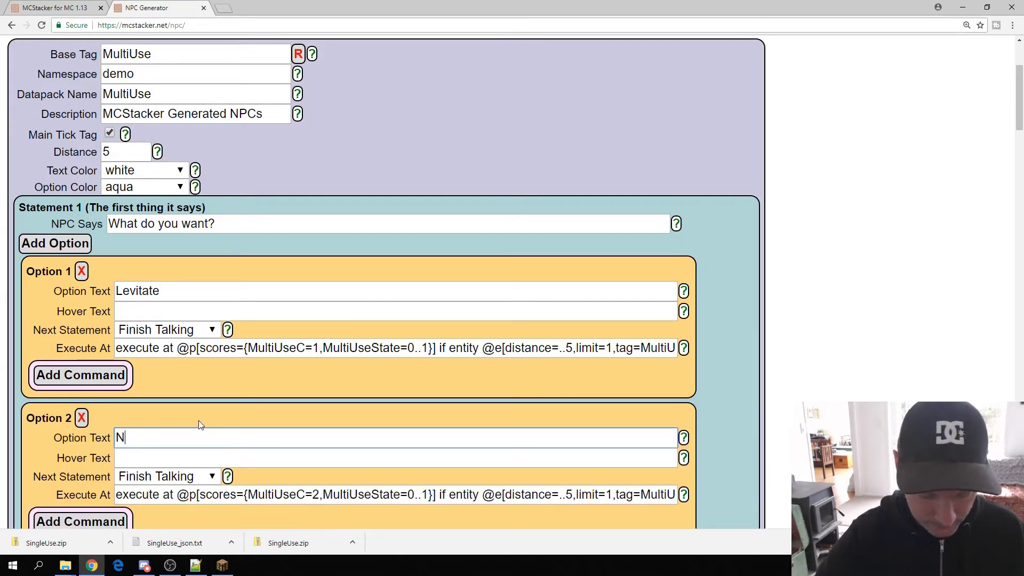
text(ausea)
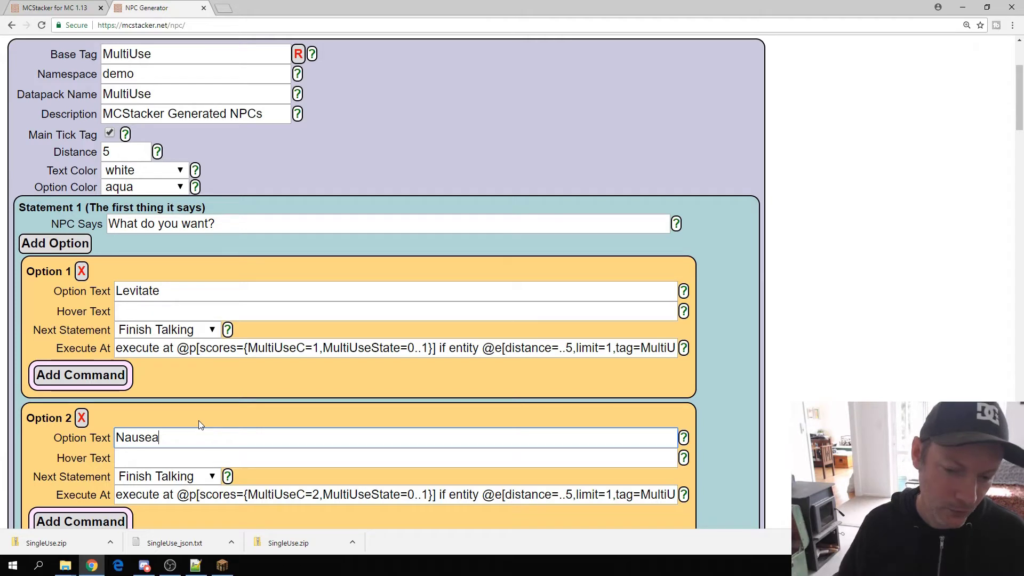
Switch to the MCStacker command generator and start an /effect command that gives the nearest player Nausea.
click(75, 12)
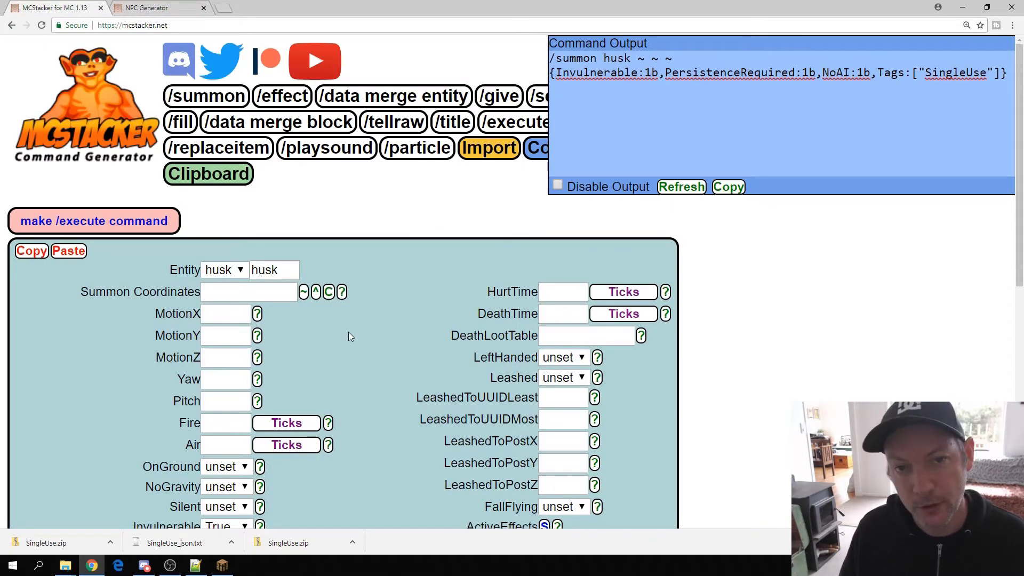
click(283, 106)
scroll(332, 341, down, 2)
scroll(327, 368, down, 4)
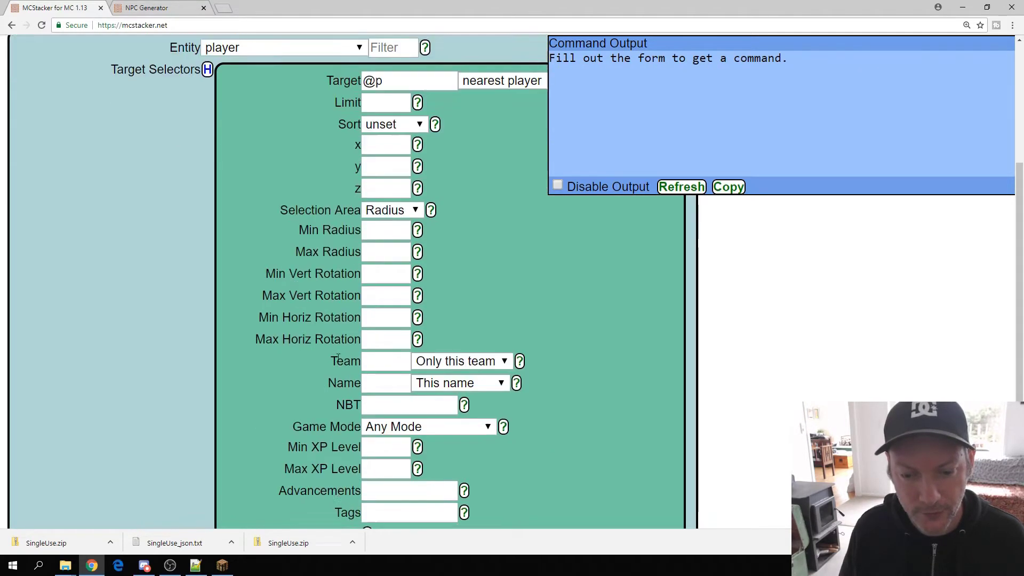
click(257, 443)
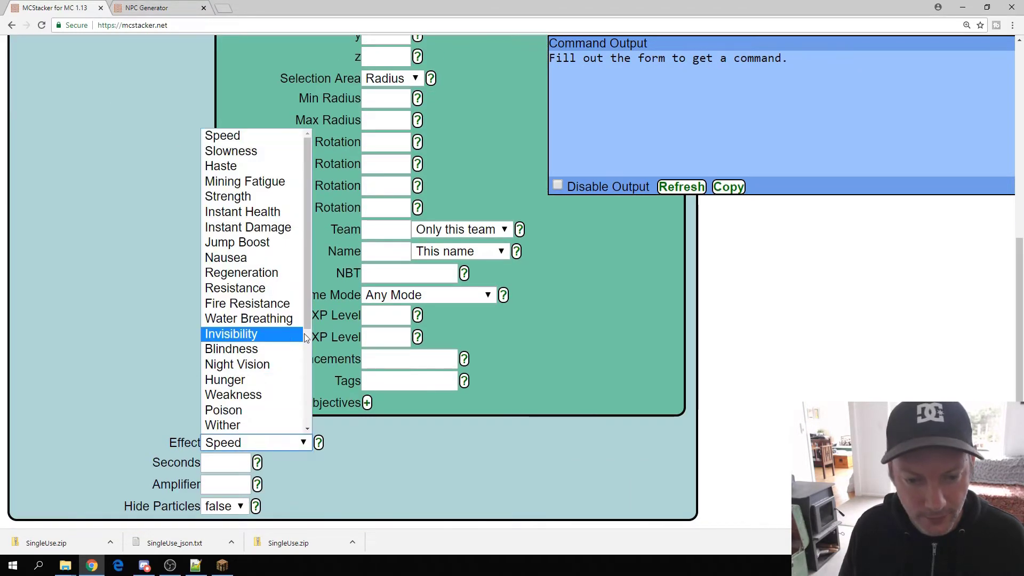
drag(306, 292, 292, 408)
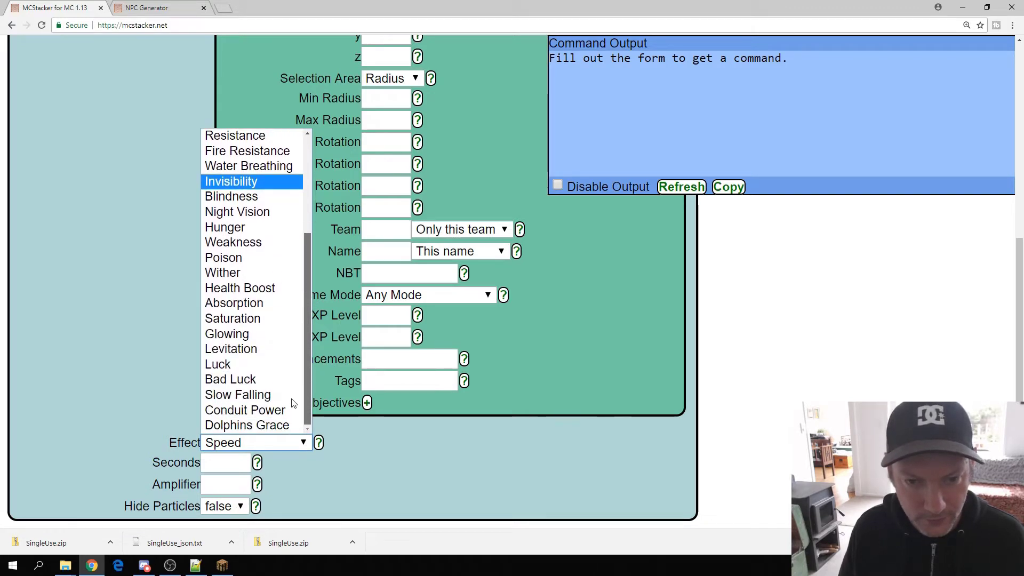
scroll(301, 321, up, 3)
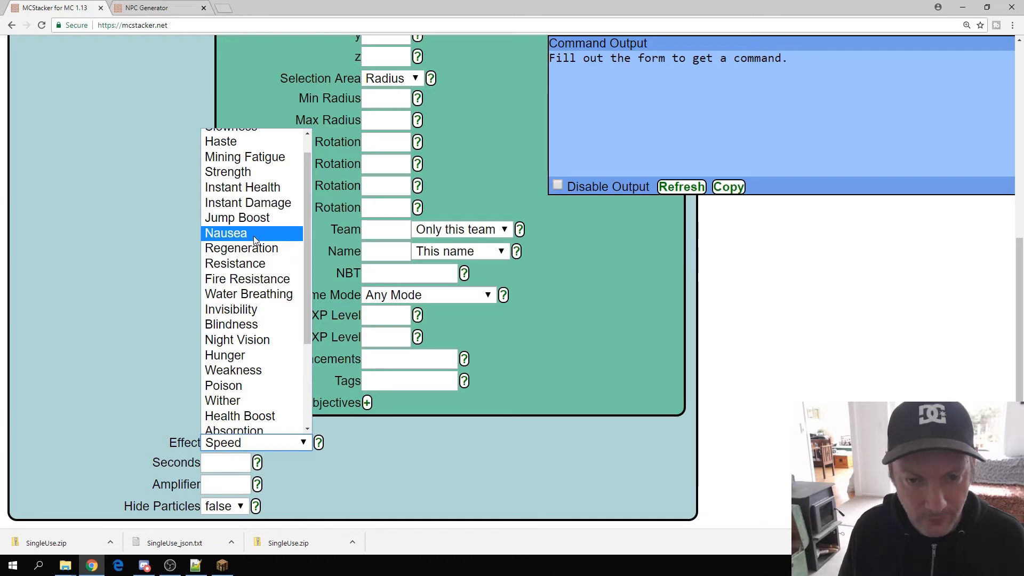
click(254, 236)
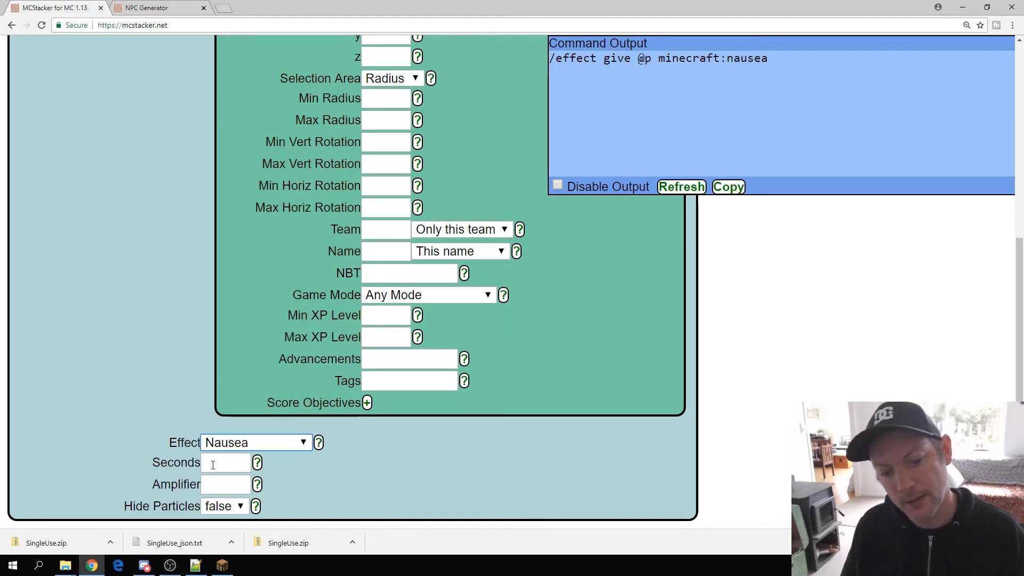
Set the Nausea effect's duration to 10 seconds and its amplifier to 2.
click(242, 466)
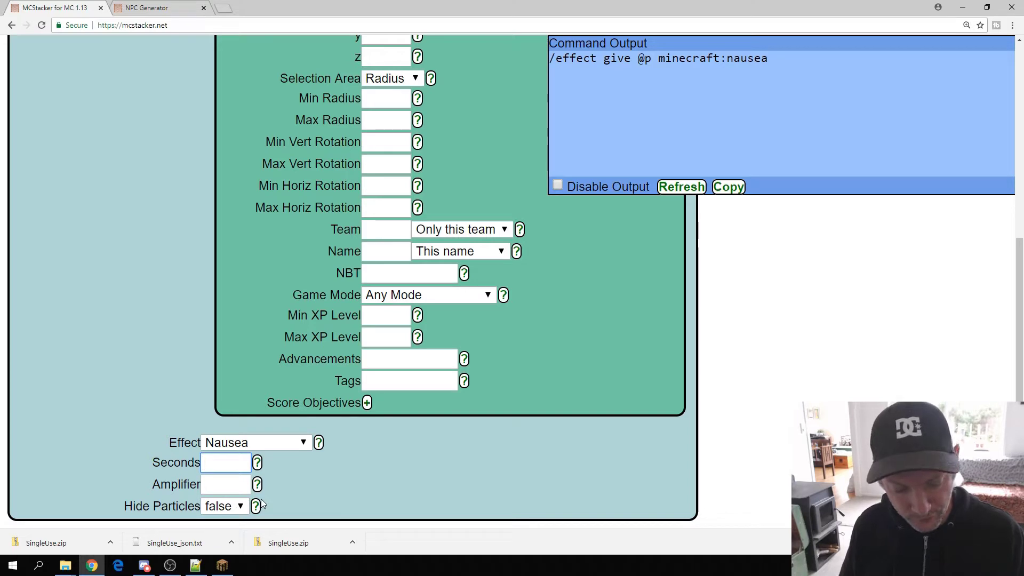
text(10)
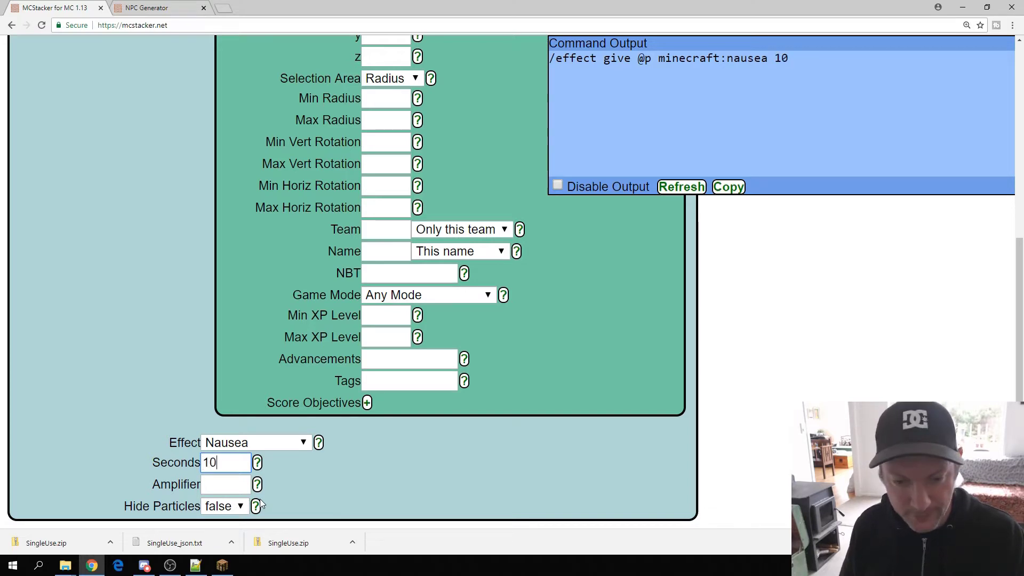
click(224, 479)
text(2)
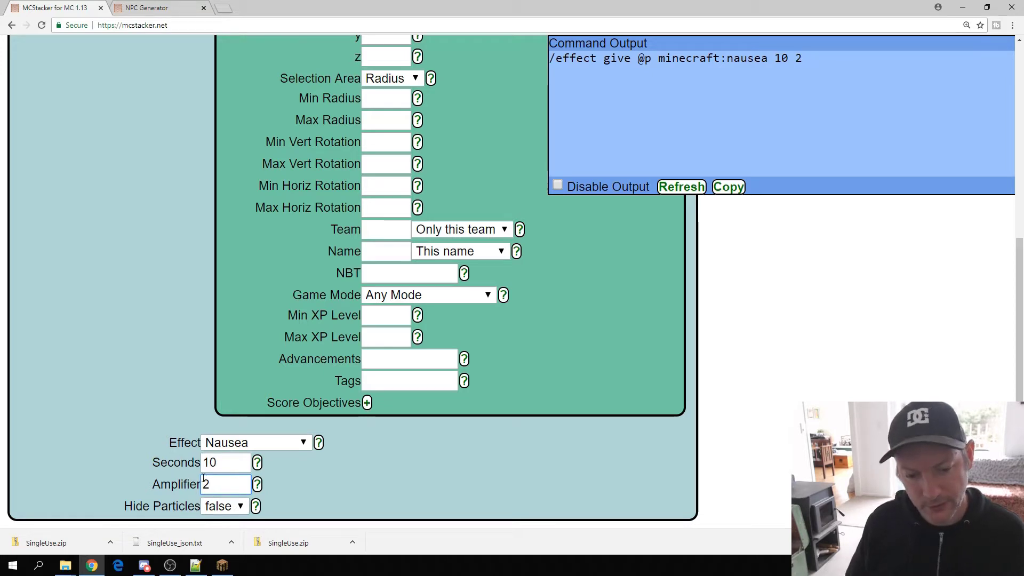
Copy the generated nausea command into a new command under Option 2 in the NPC Generator.
drag(809, 51, 501, 63)
key(ctrl+c)
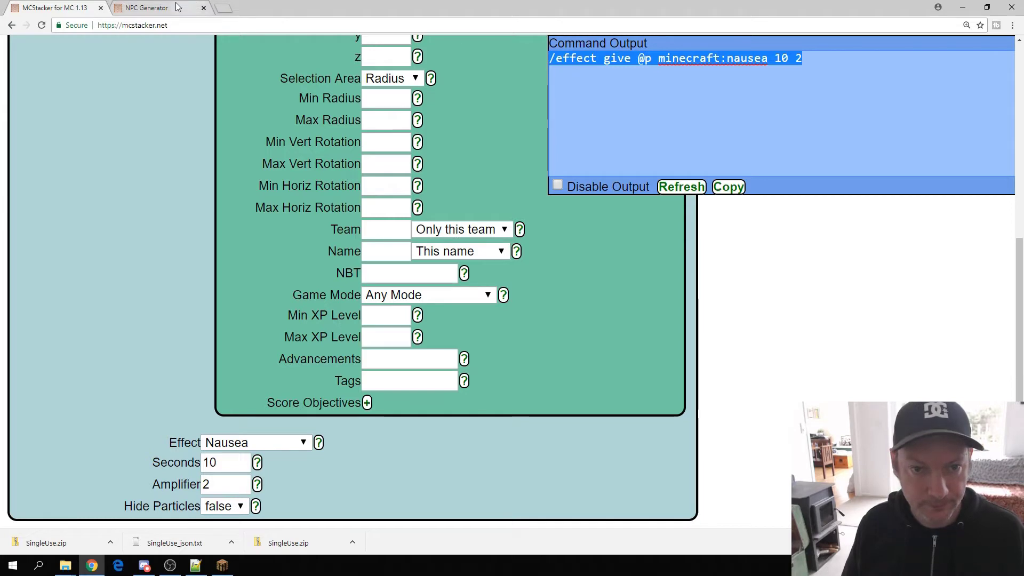
click(176, 8)
scroll(140, 468, down, 2)
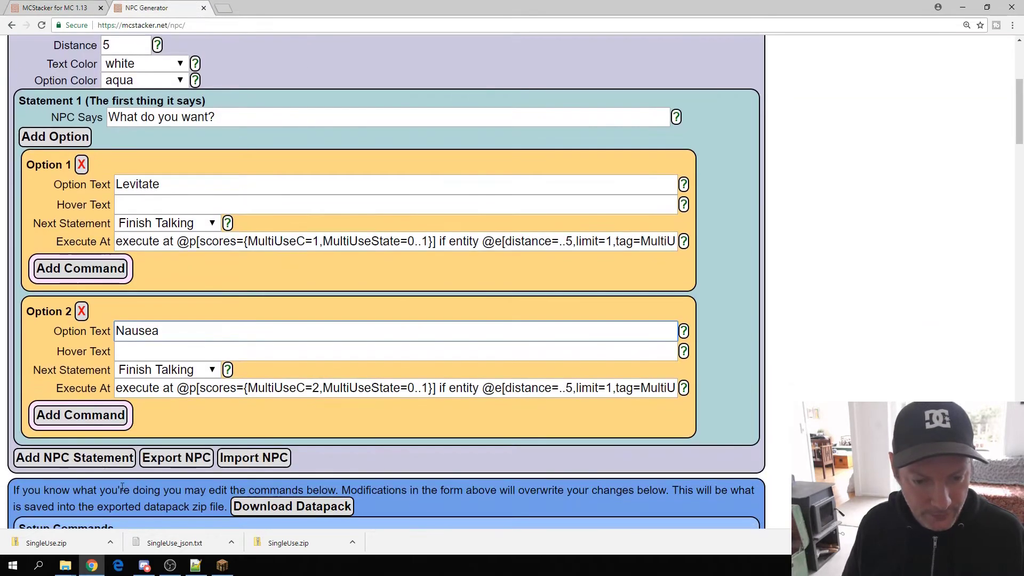
click(80, 415)
click(150, 443)
key(ctrl+v)
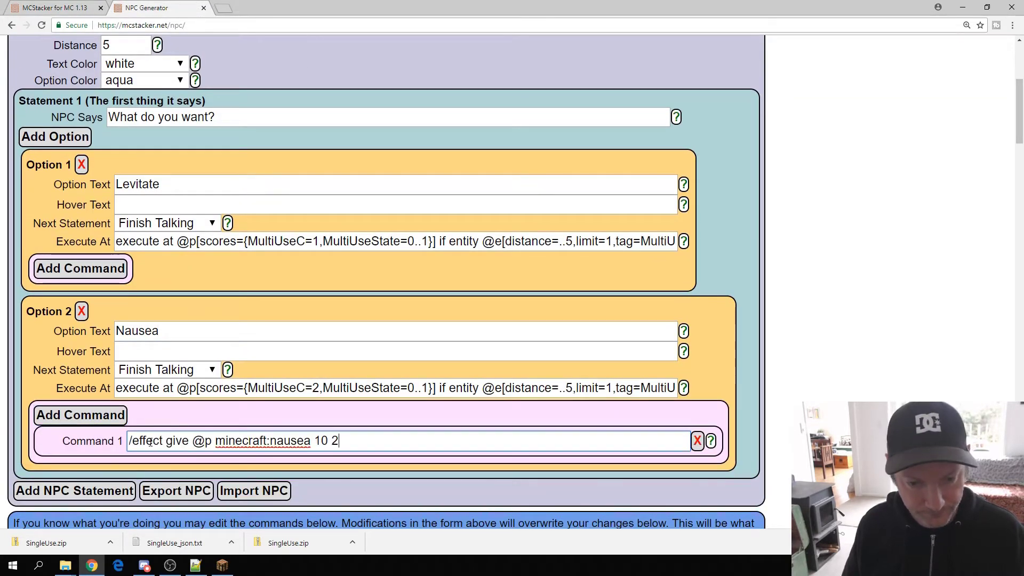
Back in the MCStacker command generator, change the effect to Levitation with a duration of 5 seconds.
click(55, 7)
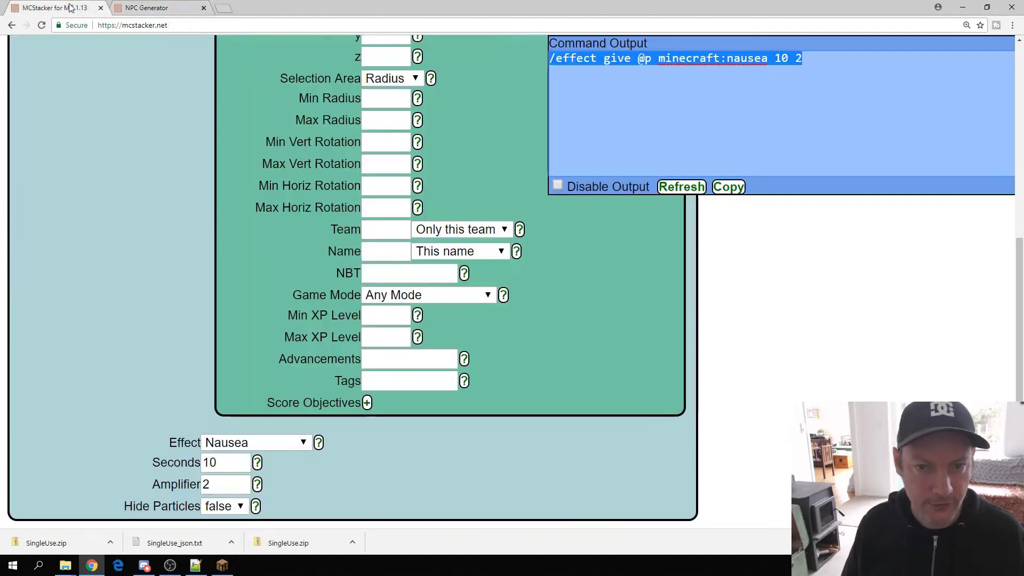
scroll(644, 287, up, 5)
scroll(645, 287, down, 5)
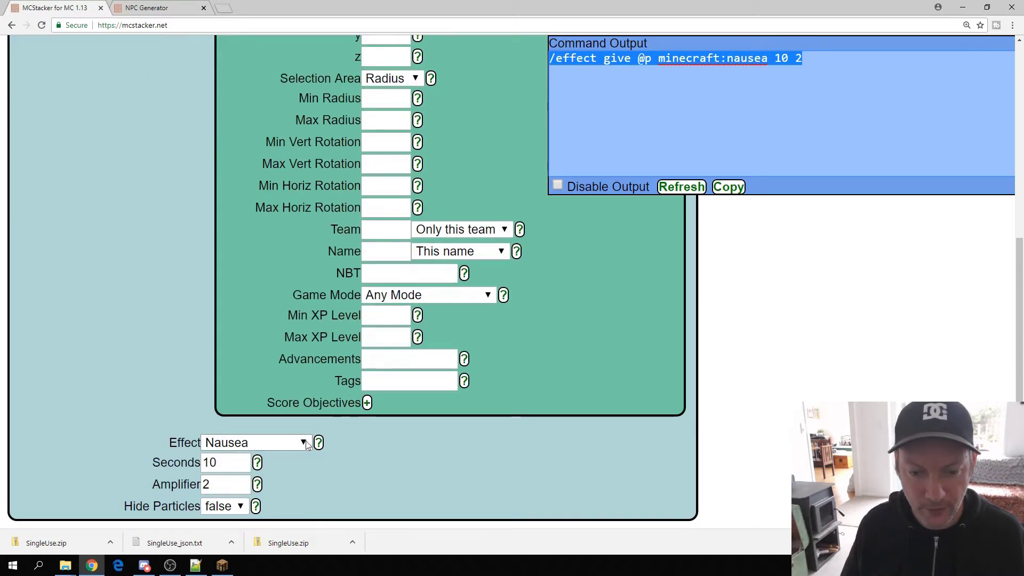
click(254, 443)
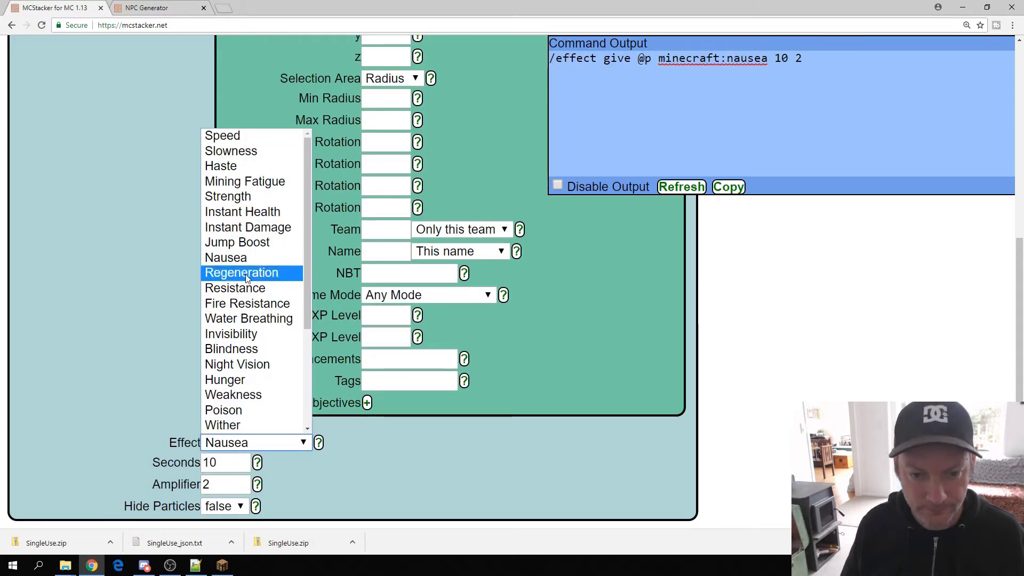
scroll(252, 336, down, 3)
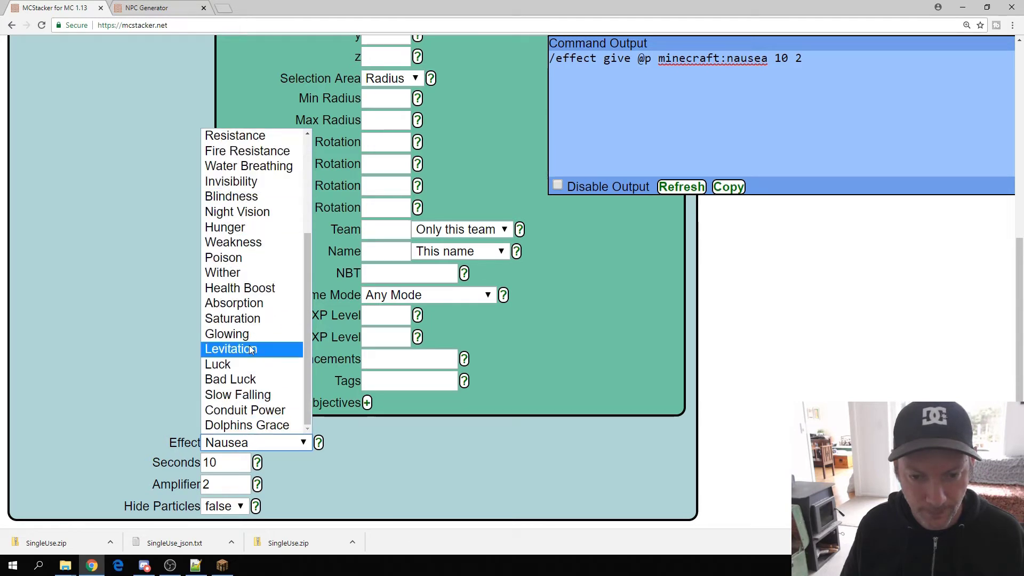
click(249, 347)
drag(221, 469, 192, 464)
text(5)
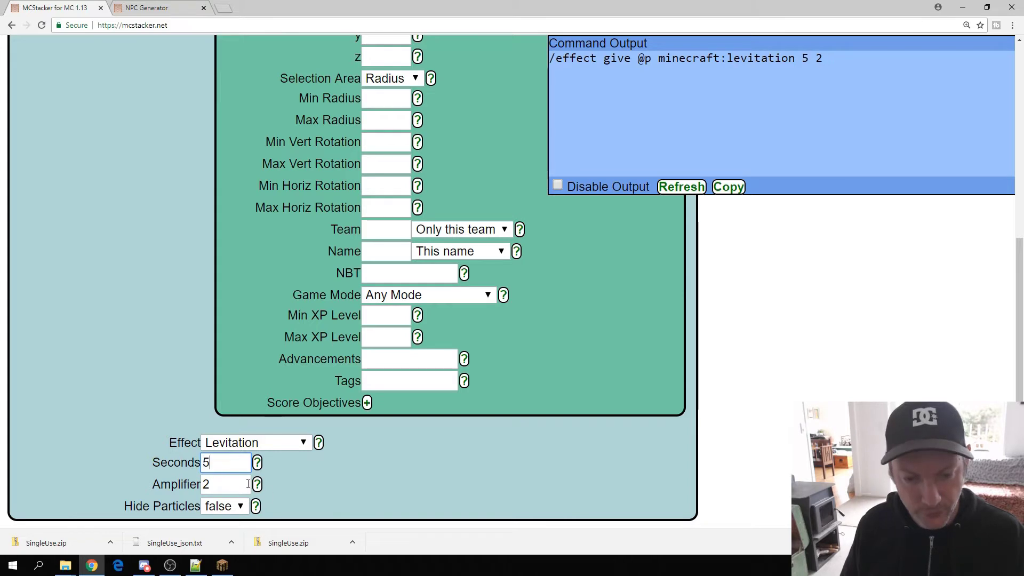
Copy the generated levitation command into Option 1's hover text in the NPC Generator.
drag(853, 68, 493, 59)
key(ctrl+c)
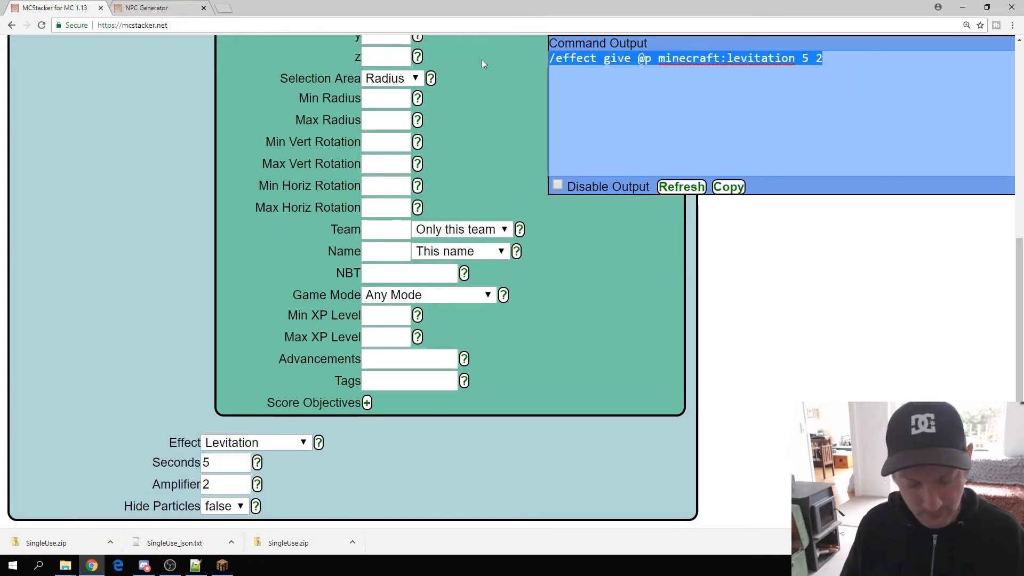
click(155, 8)
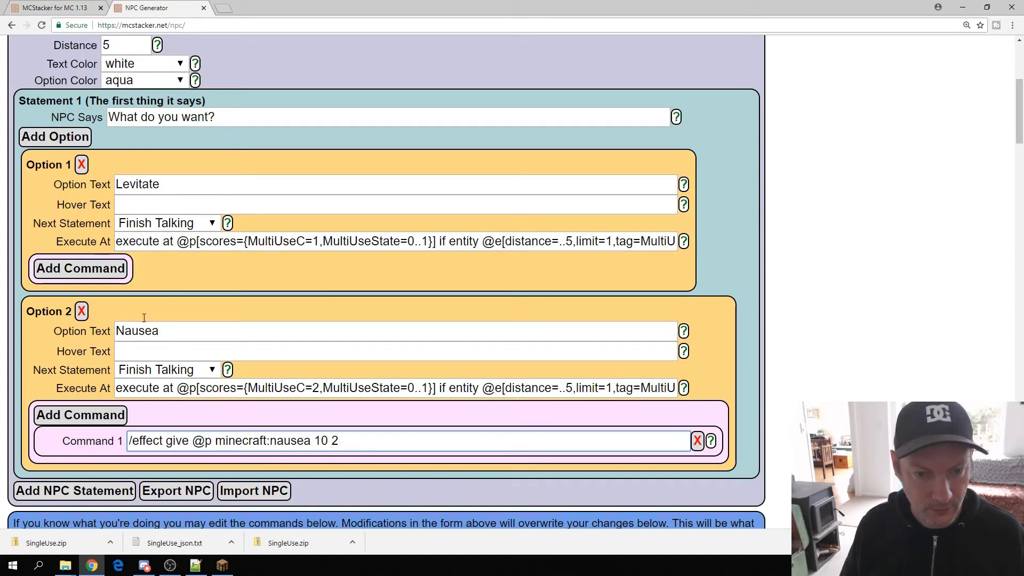
click(161, 205)
key(ctrl+v)
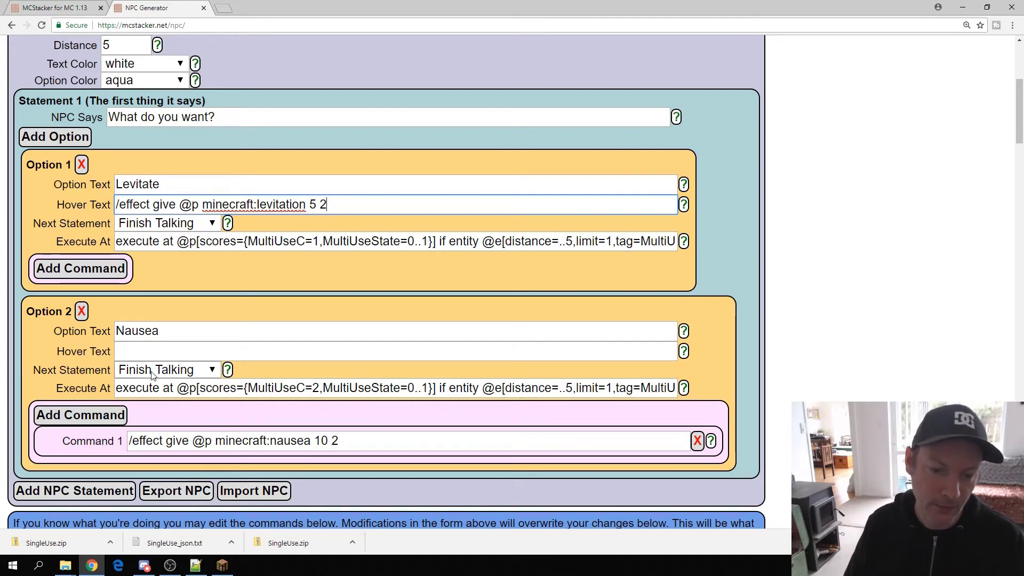
Set Option 2's next statement to Statement 1.
click(190, 372)
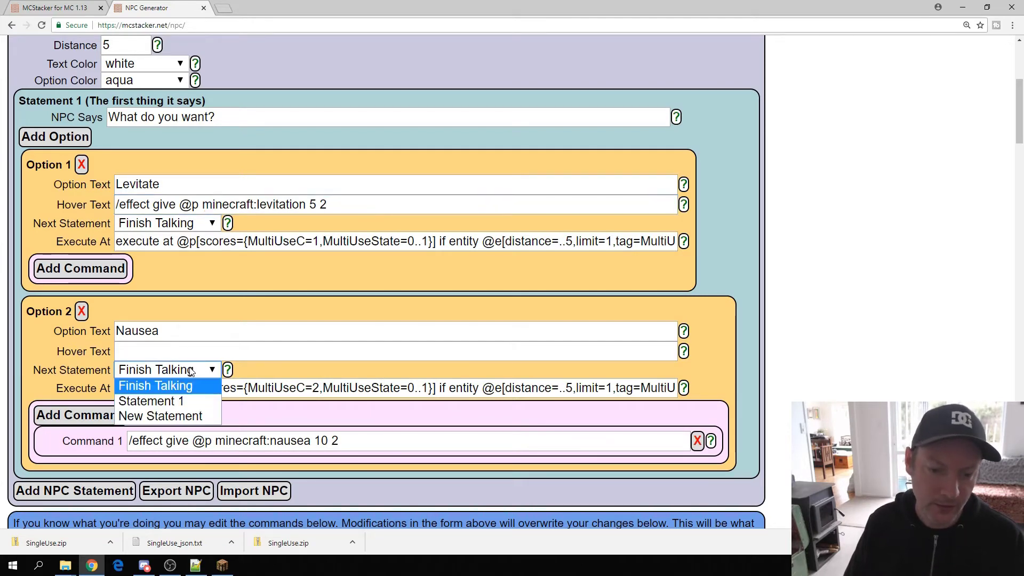
click(153, 401)
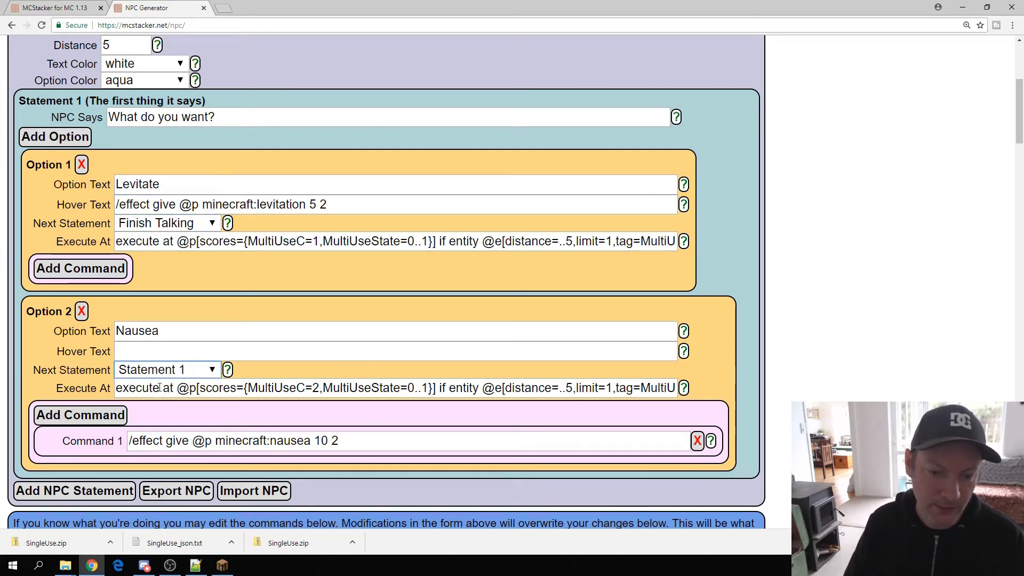
Set Option 1's next statement to Statement 1.
click(180, 224)
click(160, 255)
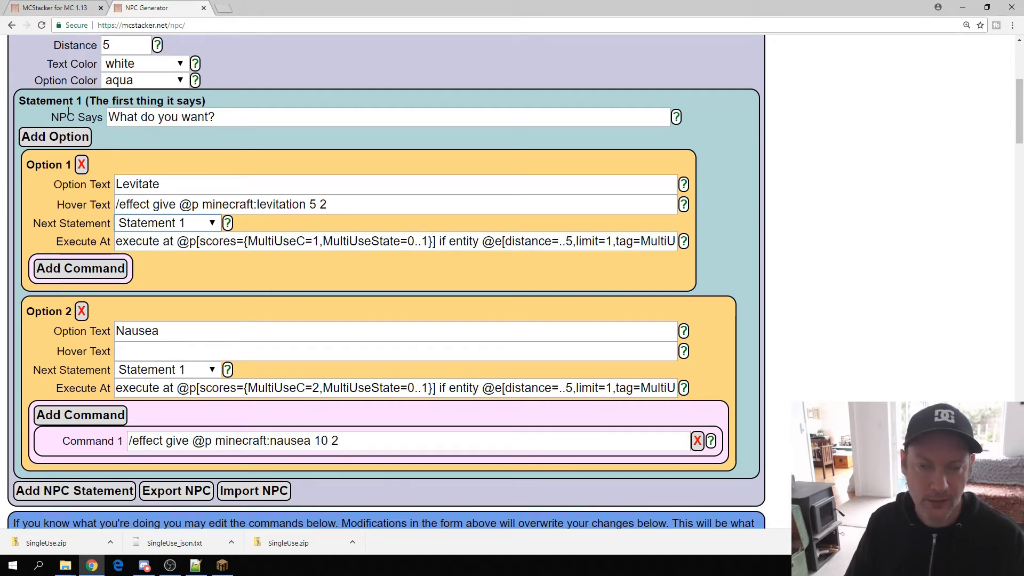
Send Option 1 to a new statement, and set Option 2's next statement to that same Statement 2.
scroll(81, 337, down, 1)
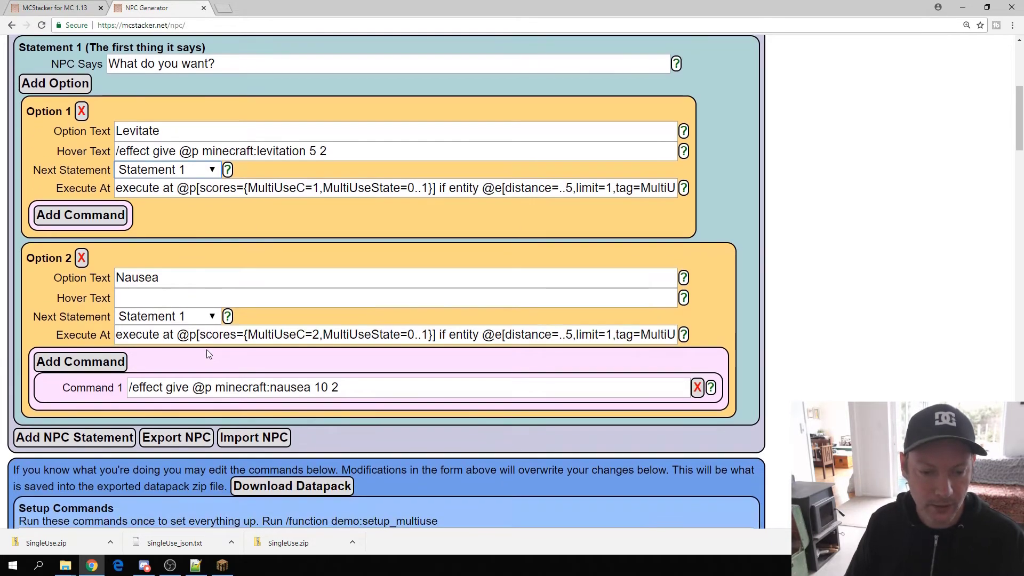
click(214, 171)
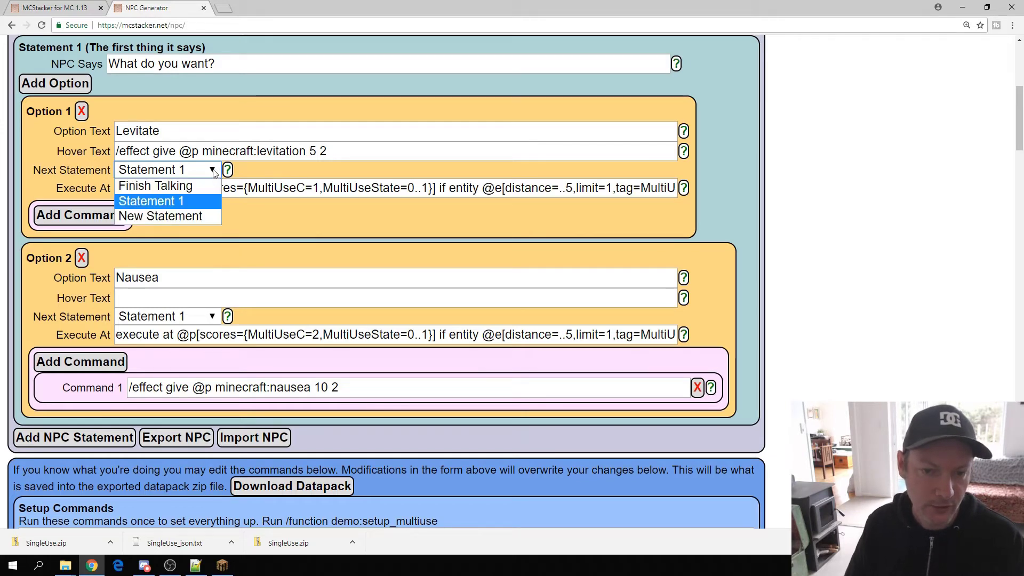
click(171, 217)
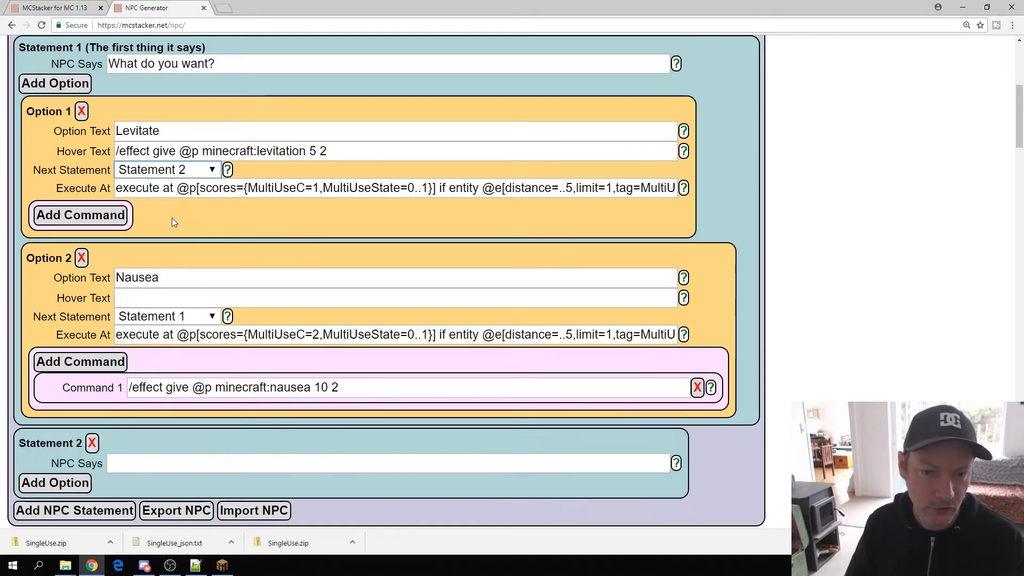
click(172, 319)
click(152, 363)
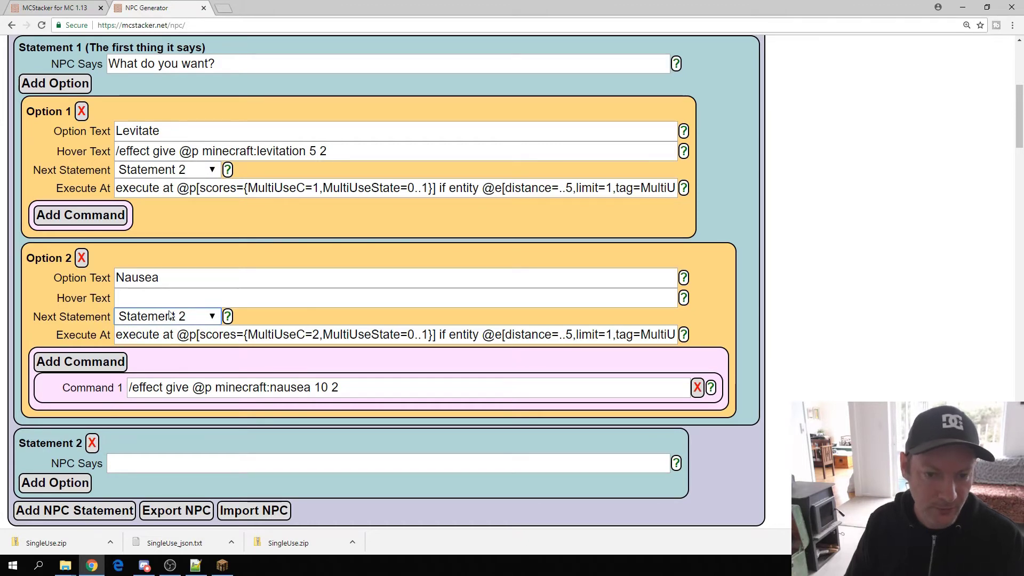
Enter "Was it fun?" as the NPC's line for Statement 2.
scroll(151, 291, down, 1)
click(127, 410)
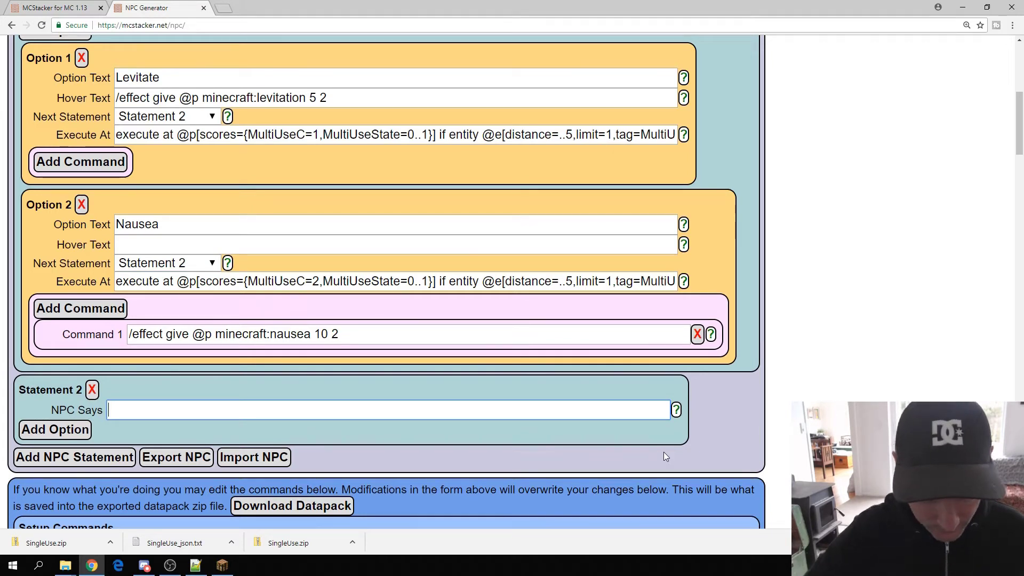
text(Was)
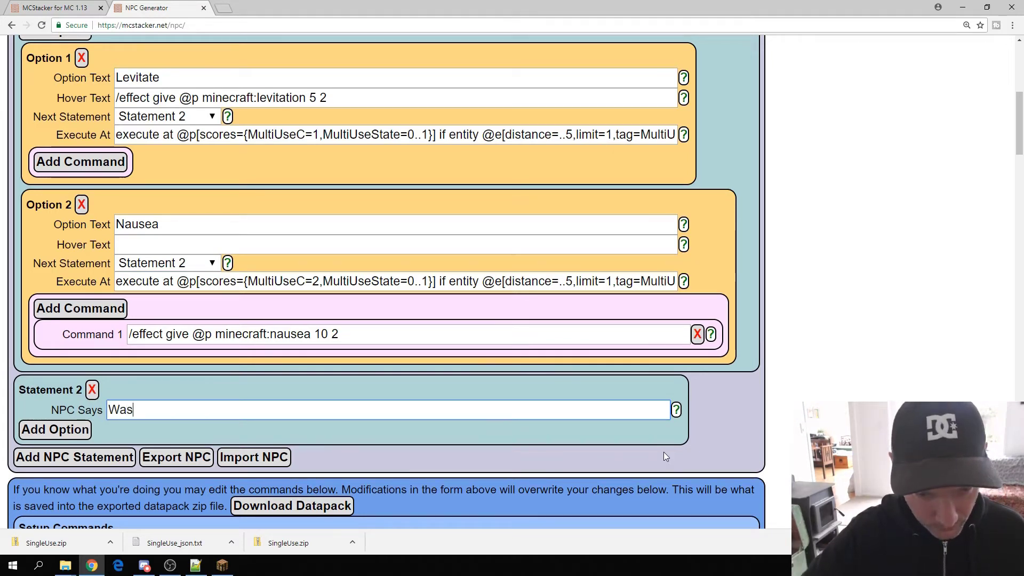
text( it fun?)
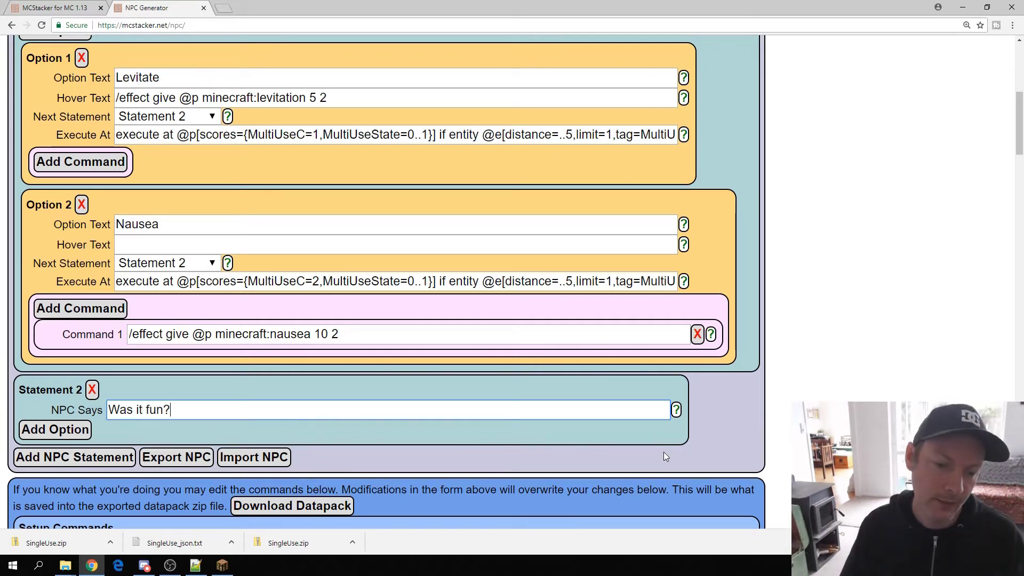
Add an option to Statement 2 with the text "It was ok" and set its next statement to Statement 1.
scroll(644, 272, up, 2)
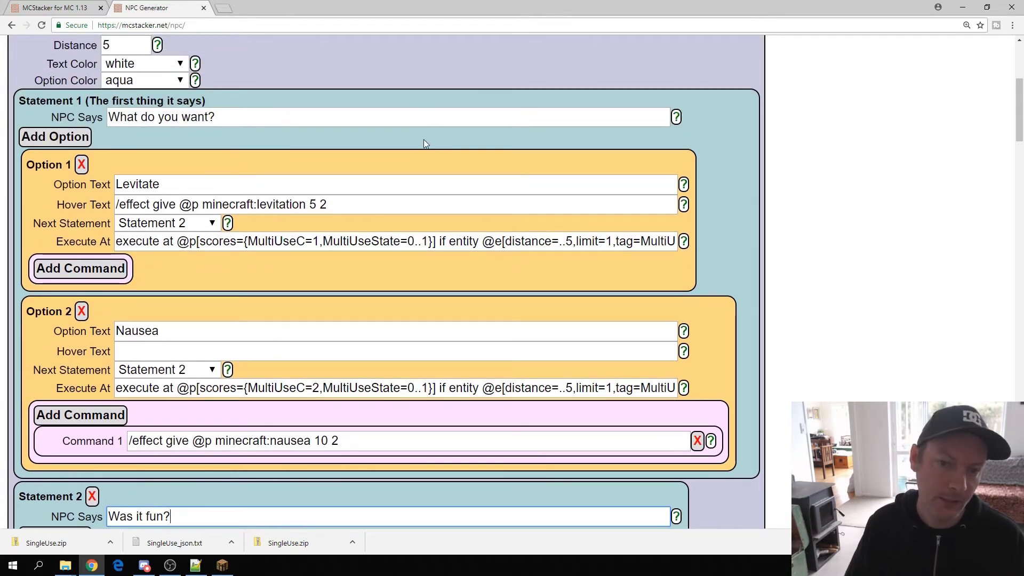
scroll(132, 251, down, 4)
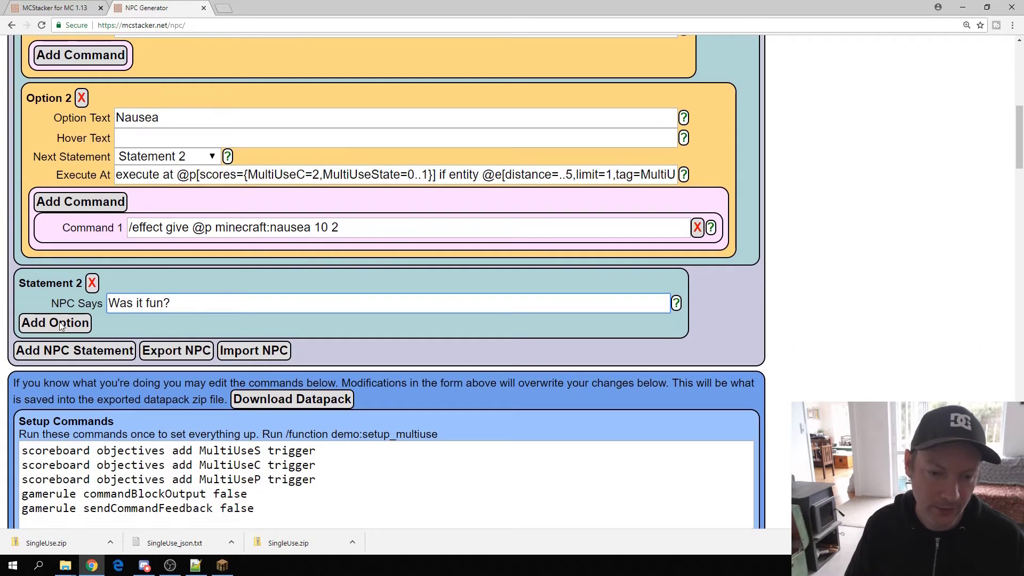
click(60, 325)
click(154, 371)
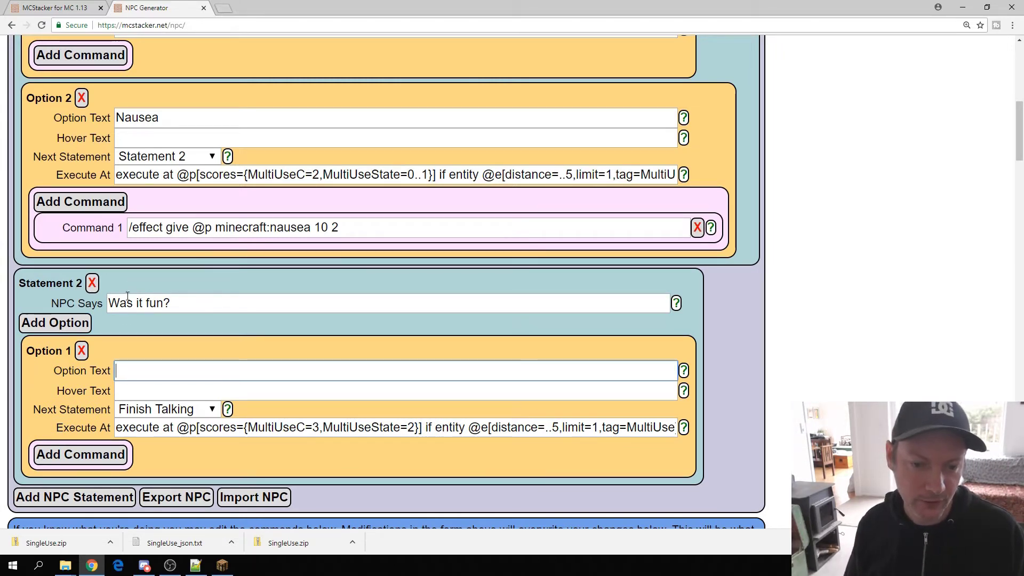
drag(173, 303, 108, 303)
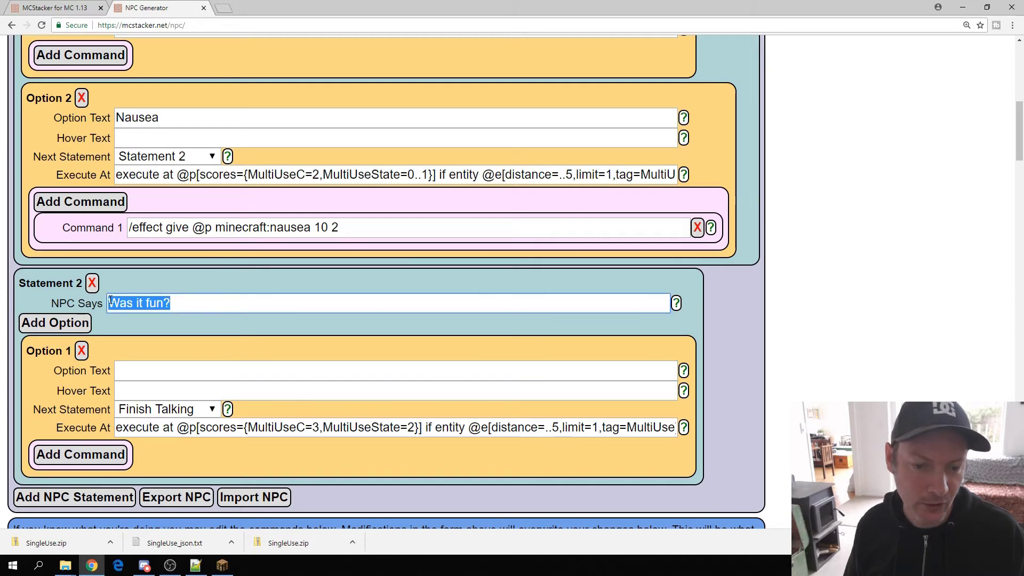
click(155, 371)
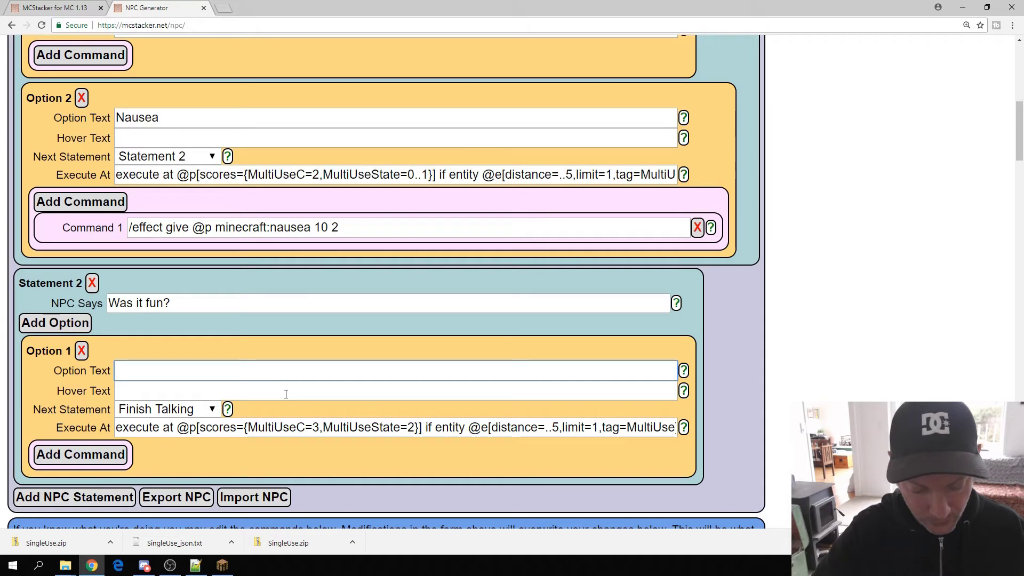
text(It)
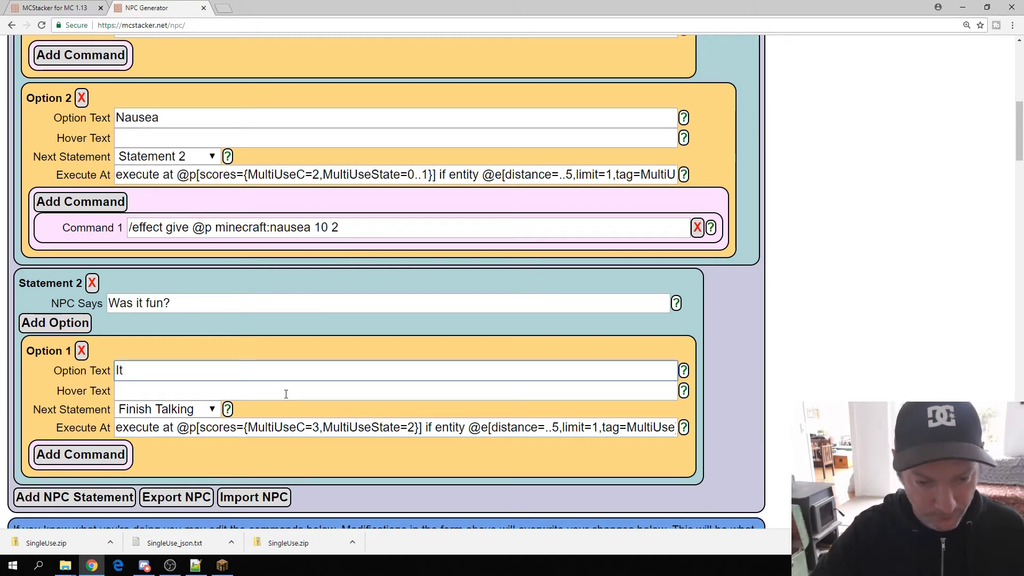
text( was o)
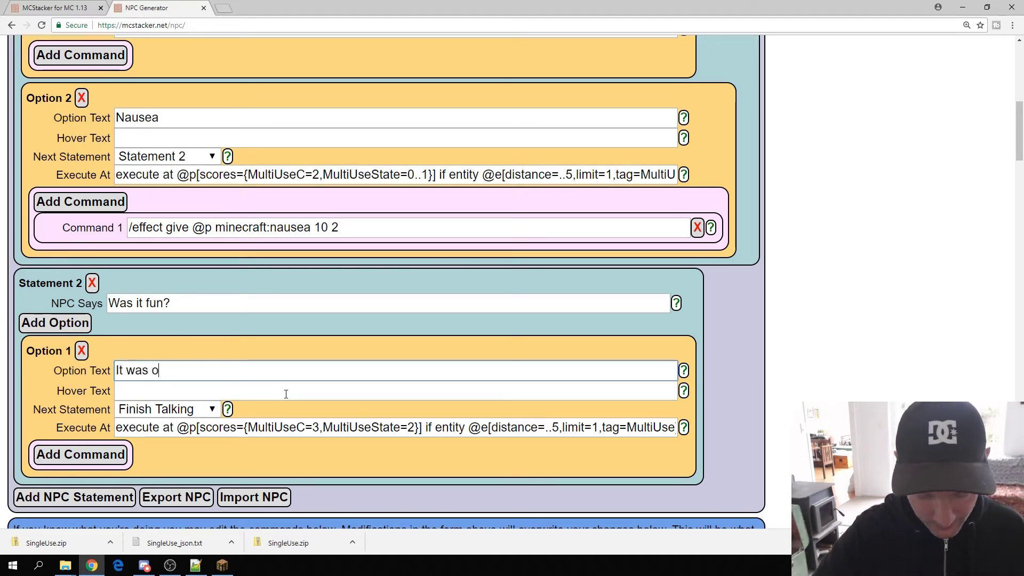
text(k)
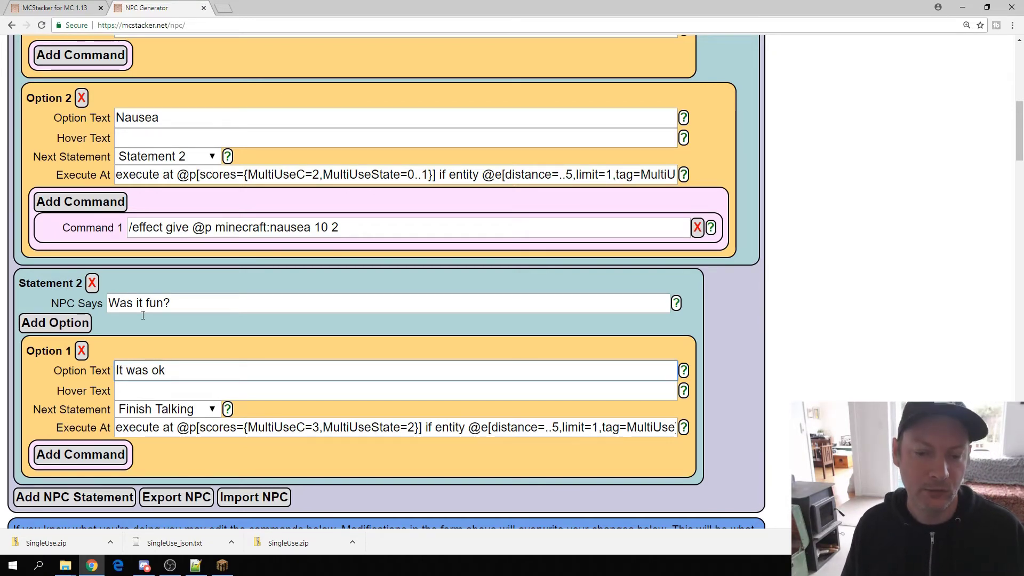
click(160, 409)
click(156, 437)
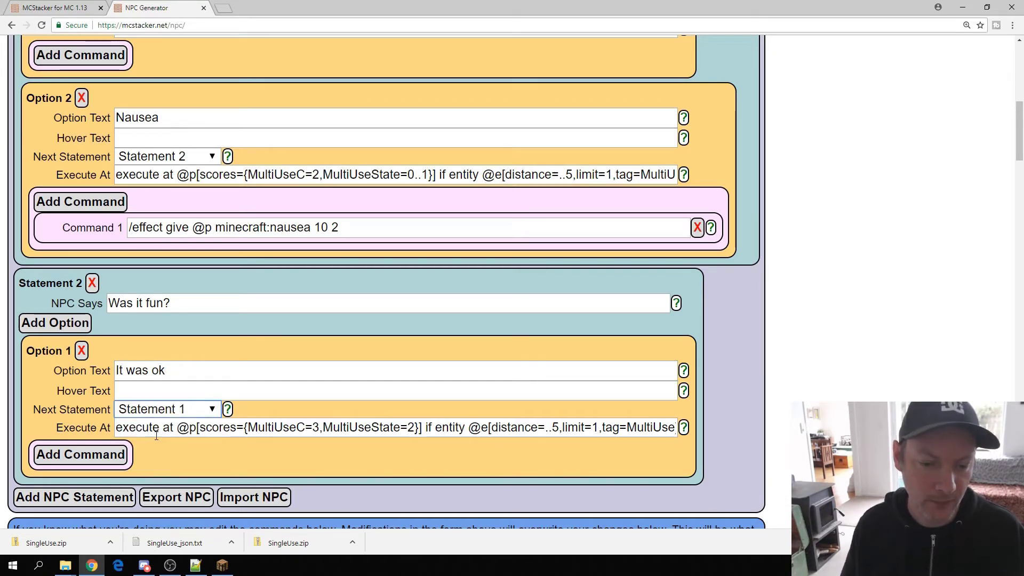
Add the command "/effect give @p minecraft:levitation 5 2" to the Levitate option of Statement 1.
scroll(146, 420, up, 8)
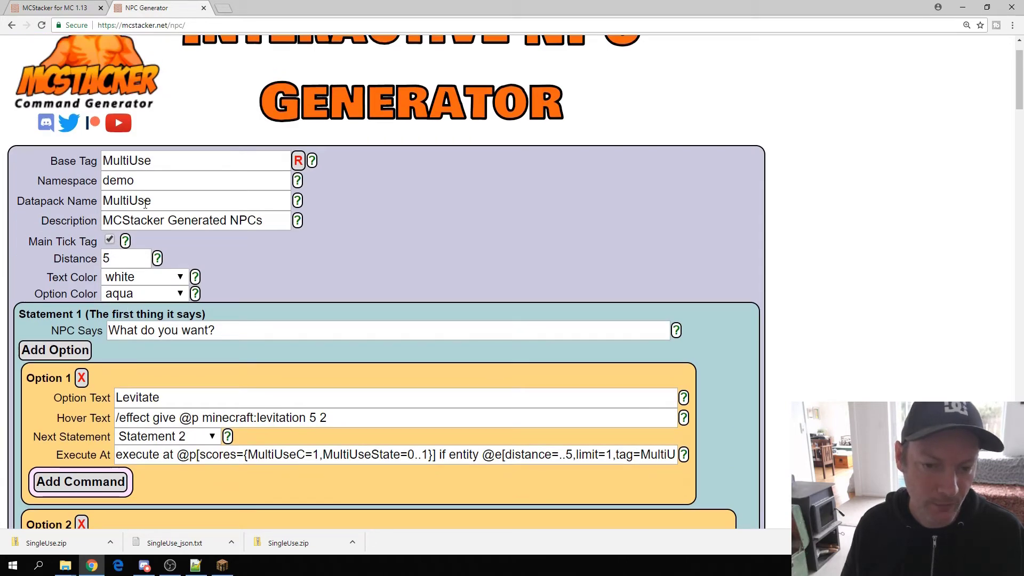
scroll(146, 203, down, 1)
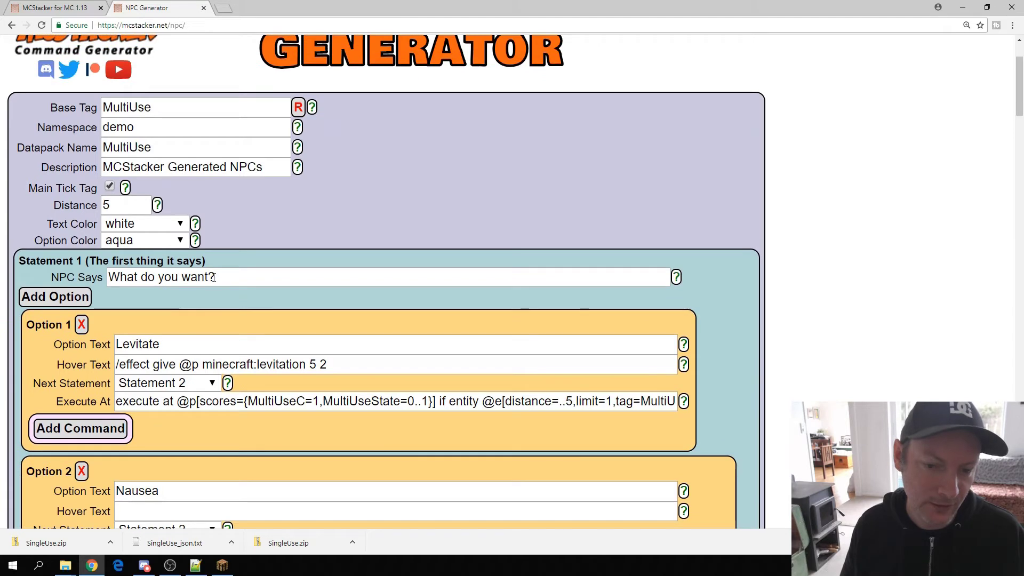
scroll(181, 330, down, 2)
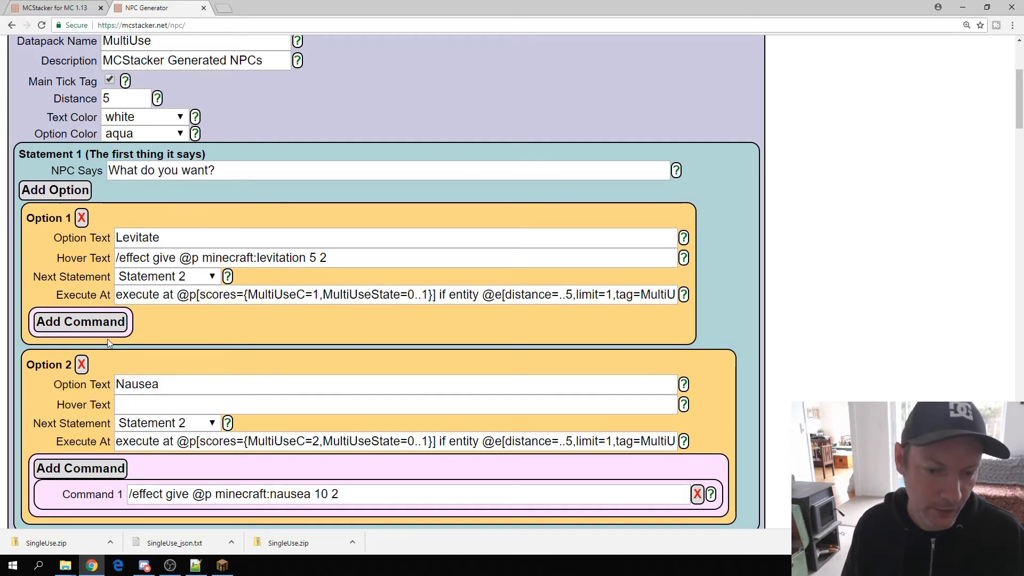
click(105, 322)
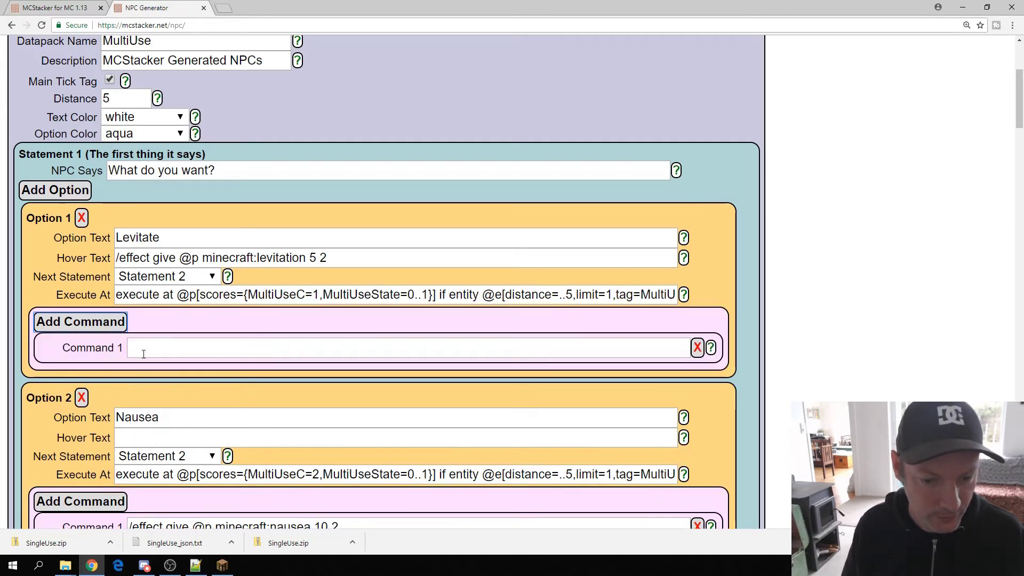
scroll(183, 388, down, 2)
click(176, 241)
text(/effect give @p minecraft:levitation 5 2)
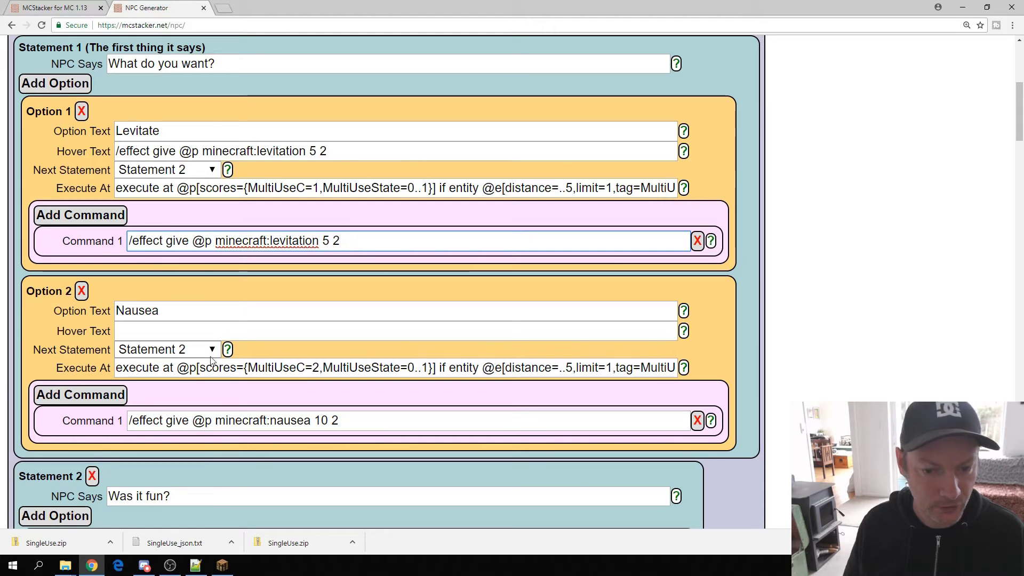
Review the dialogue flow between Statements 1 and 2, including their options, next statements and commands.
scroll(126, 415, down, 2)
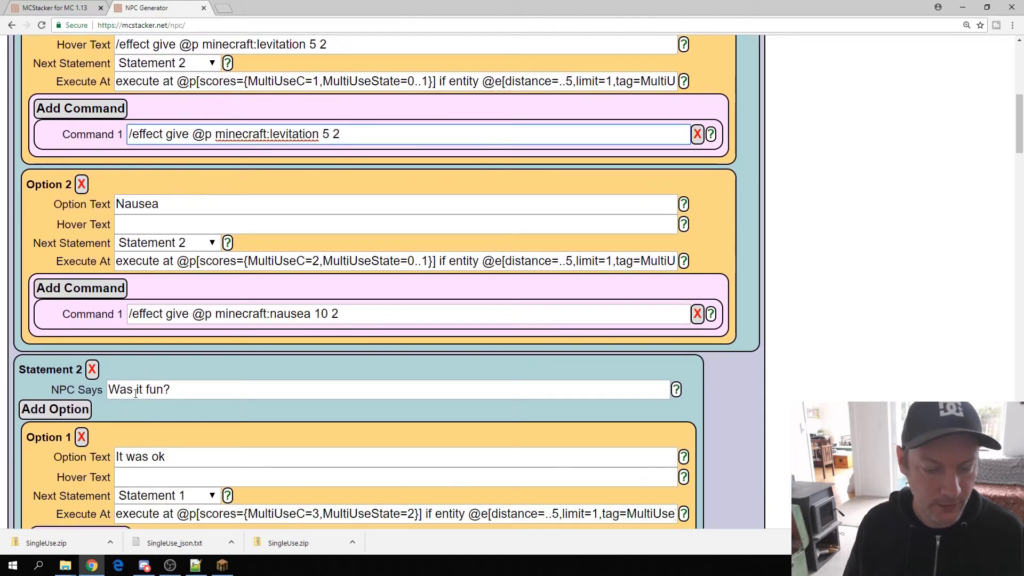
scroll(153, 396, down, 2)
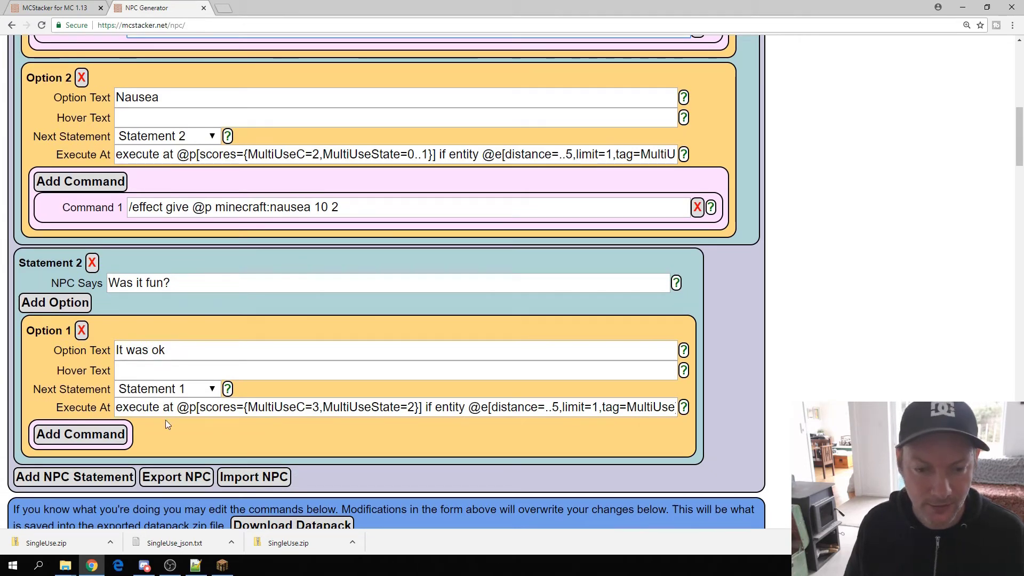
scroll(165, 420, up, 7)
drag(216, 225, 94, 235)
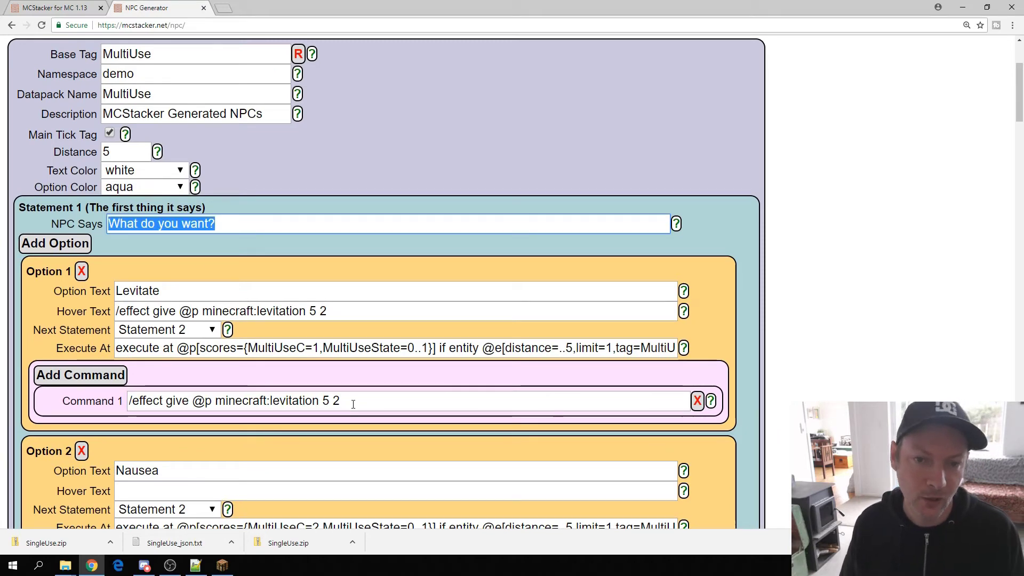
scroll(256, 427, down, 1)
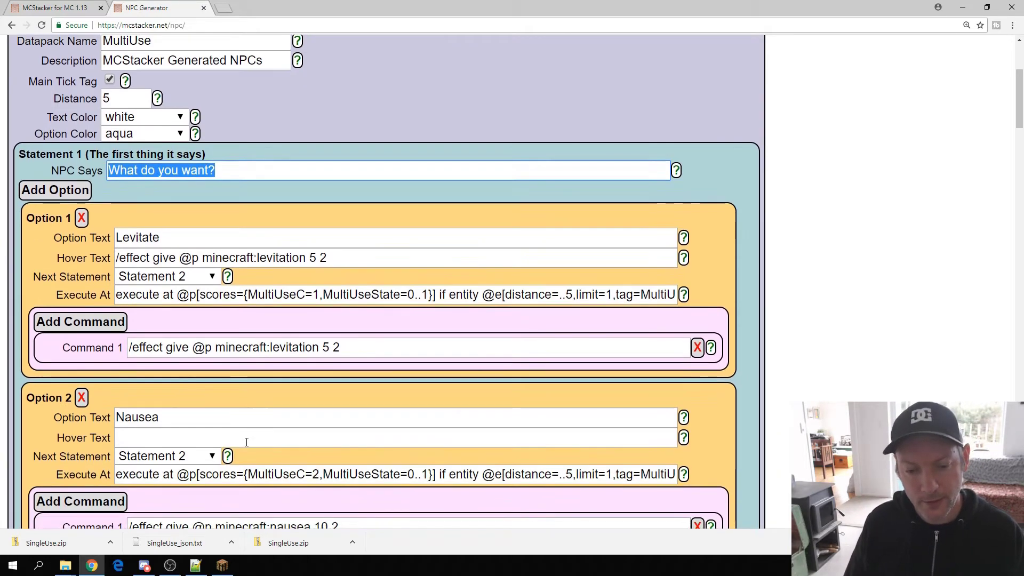
scroll(248, 439, down, 9)
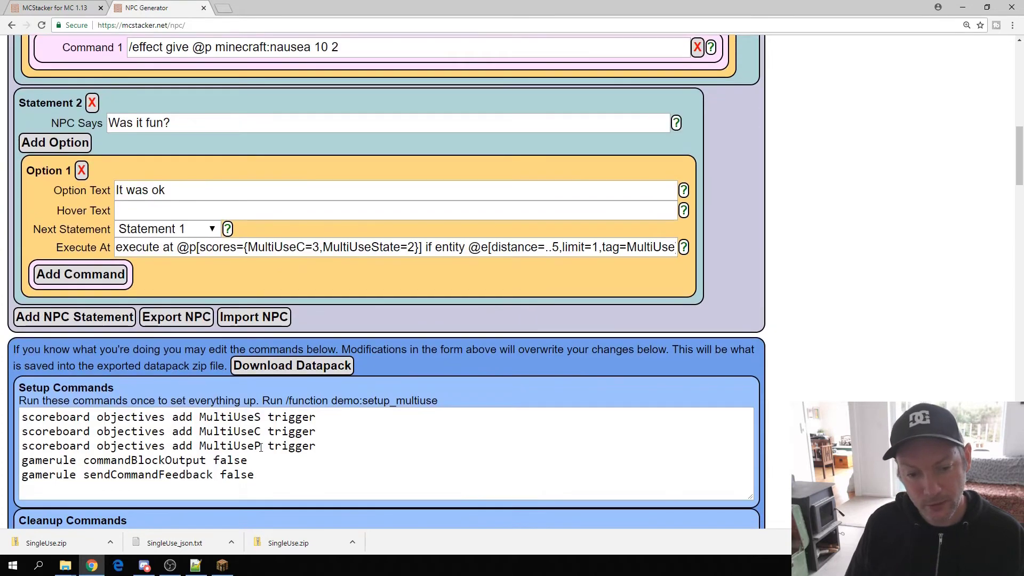
scroll(197, 383, up, 8)
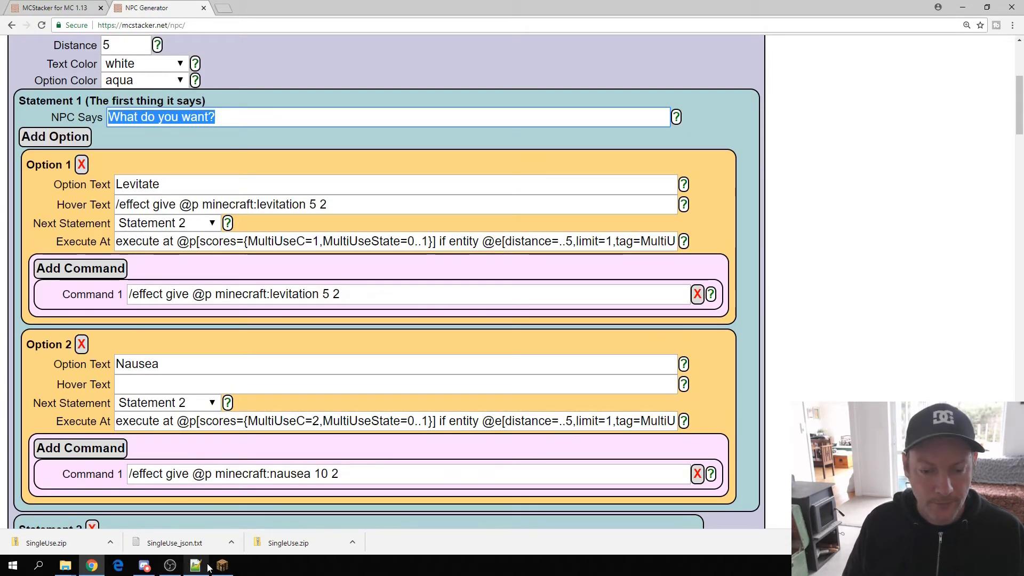
Download the MultiUse datapack as a zip file.
scroll(207, 359, up, 1)
scroll(209, 361, down, 9)
click(270, 313)
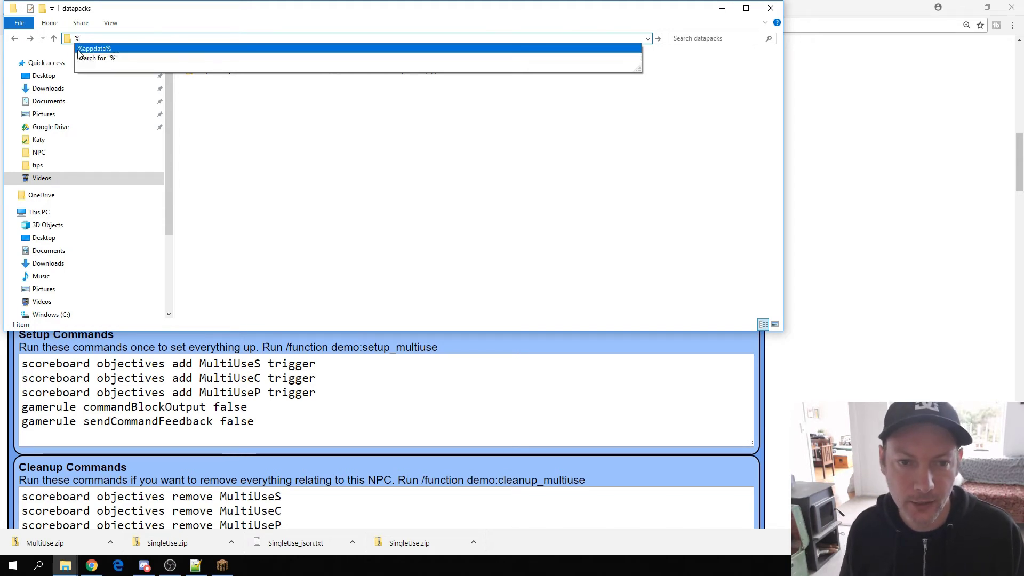
In File Explorer, go to %appdata% and open the saves folder inside .minecraft.
click(106, 49)
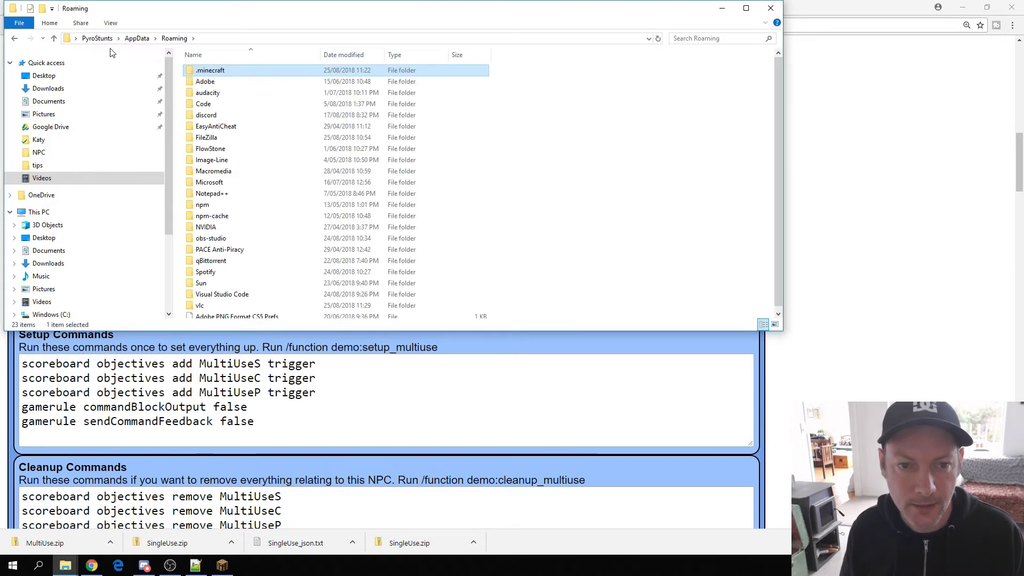
double_click(216, 77)
key(Down)
key(Down)
key(Down)
key(Down)
key(Down)
key(Down)
key(Return)
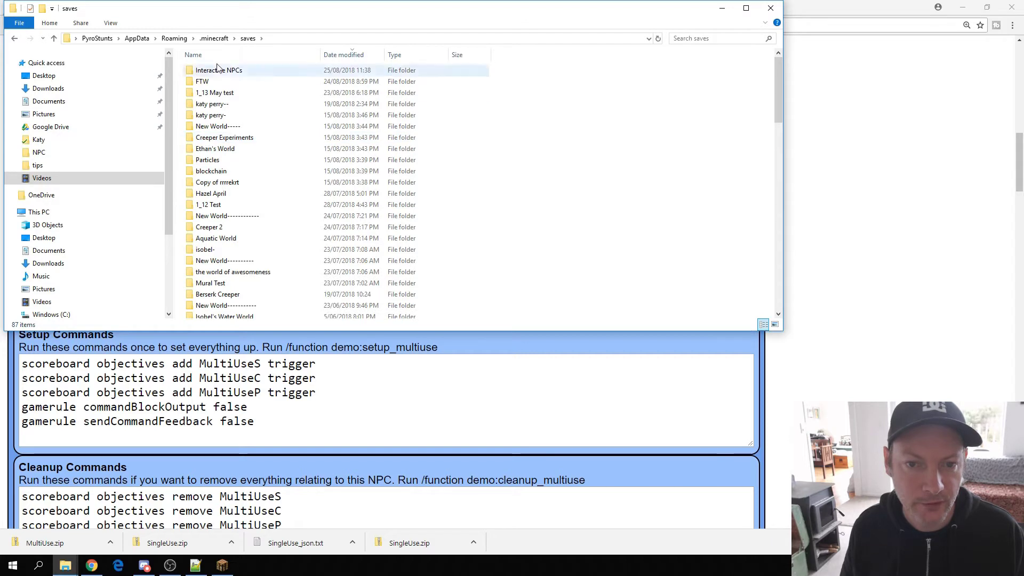
Paste MultiUse.zip into the datapacks folder of the Interactive NPCs world.
double_click(216, 73)
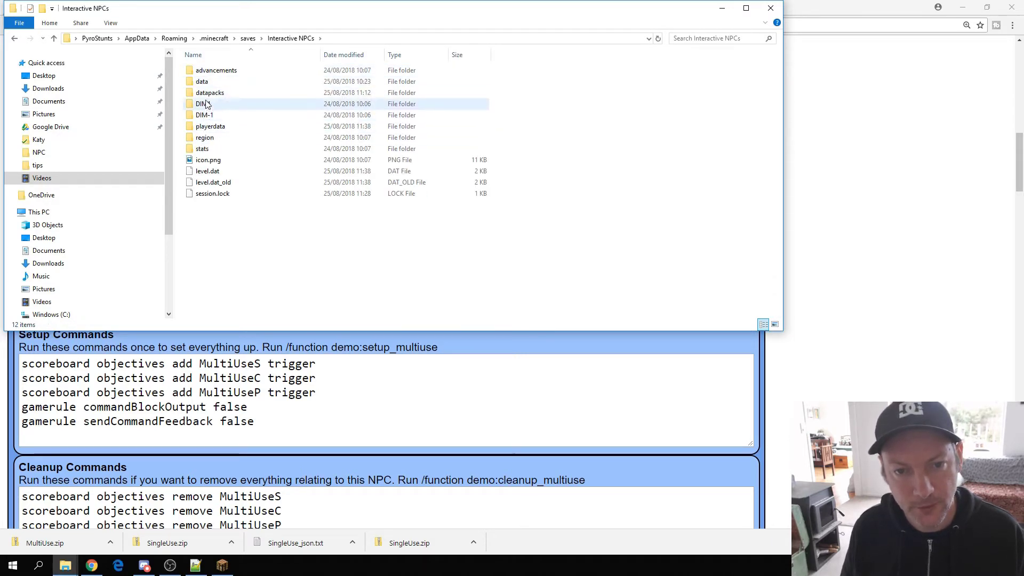
double_click(210, 93)
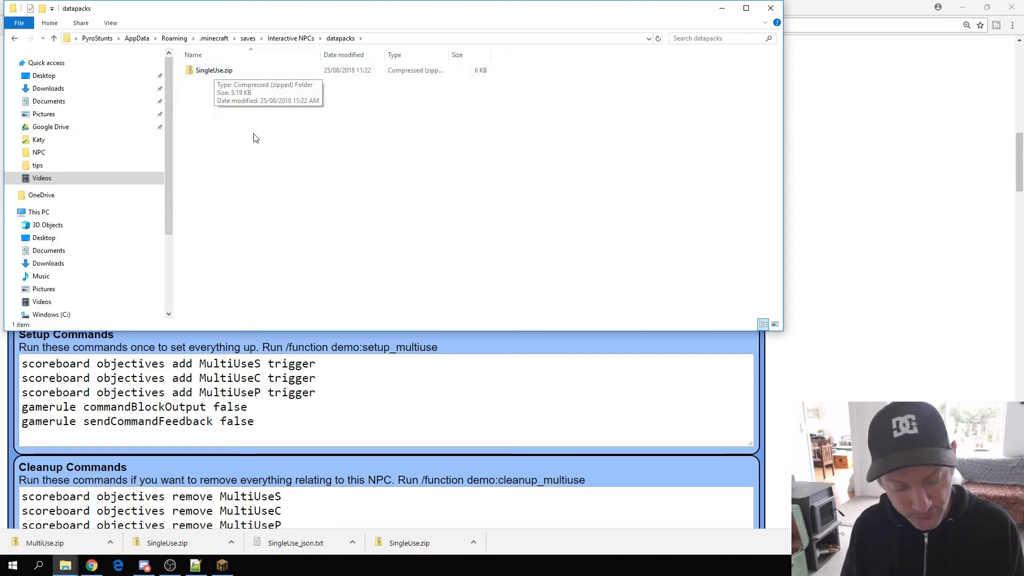
key(ctrl+v)
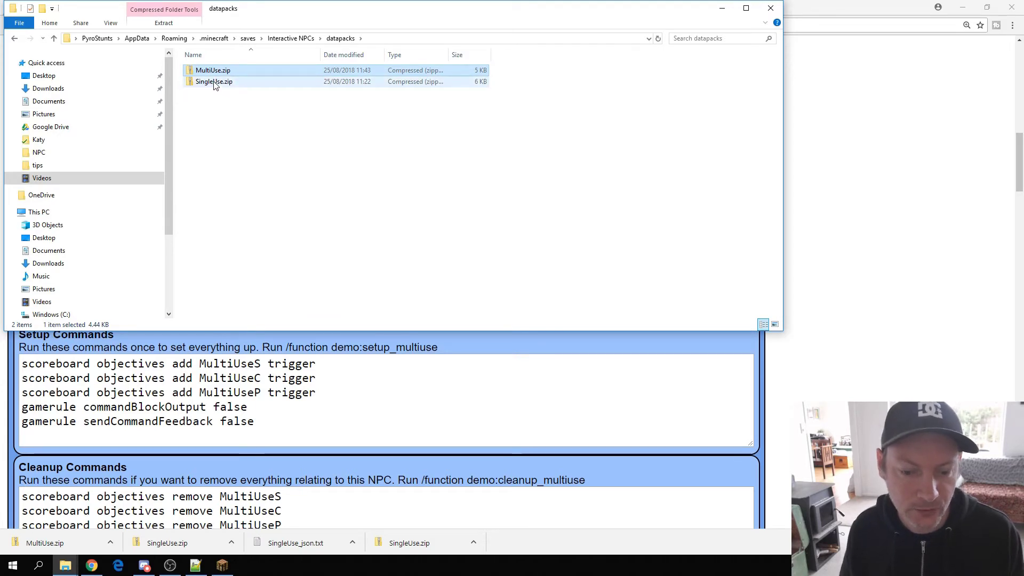
Switch to Minecraft and return to the game world.
click(223, 565)
click(484, 171)
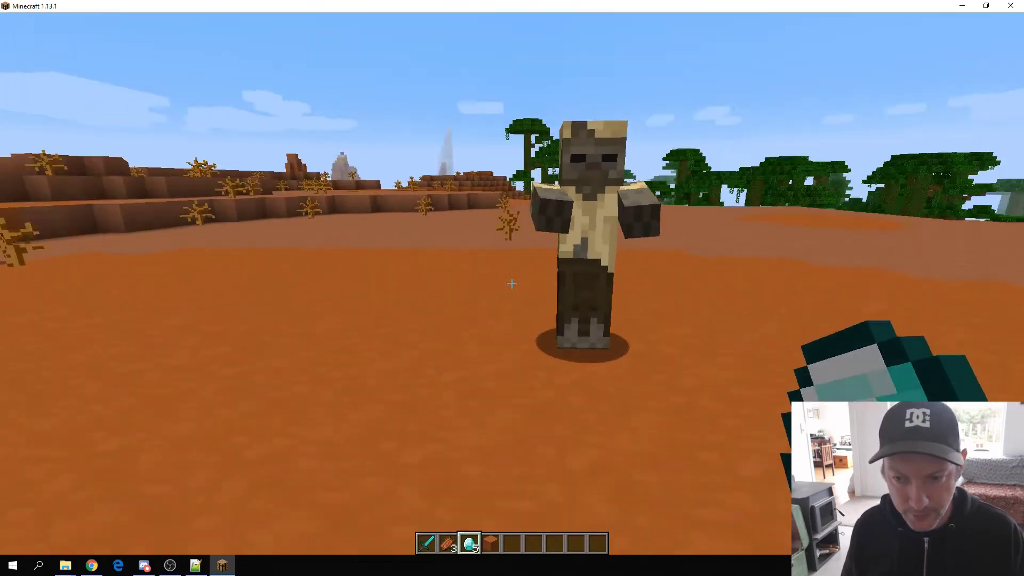
click(512, 283)
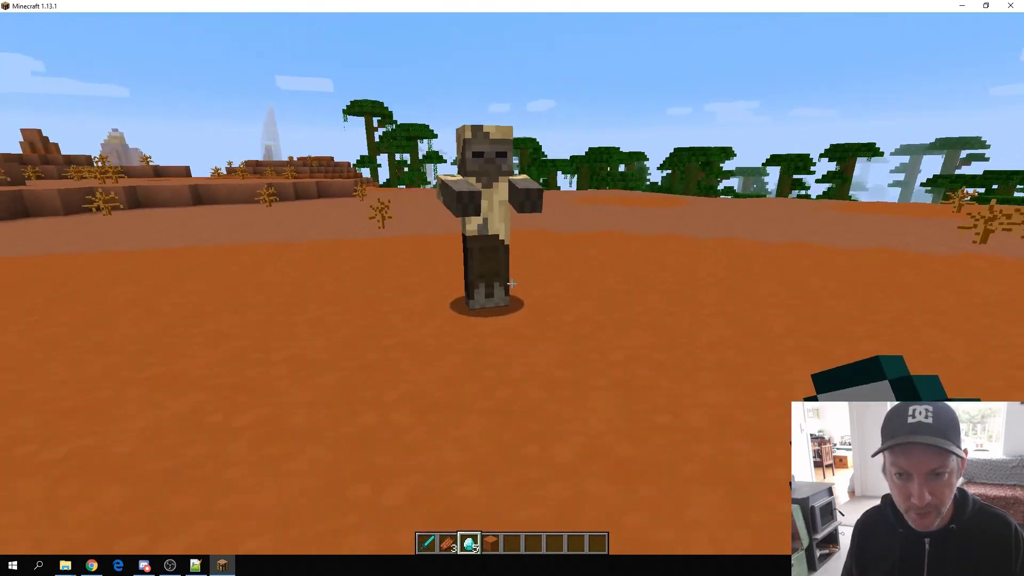
click(512, 284)
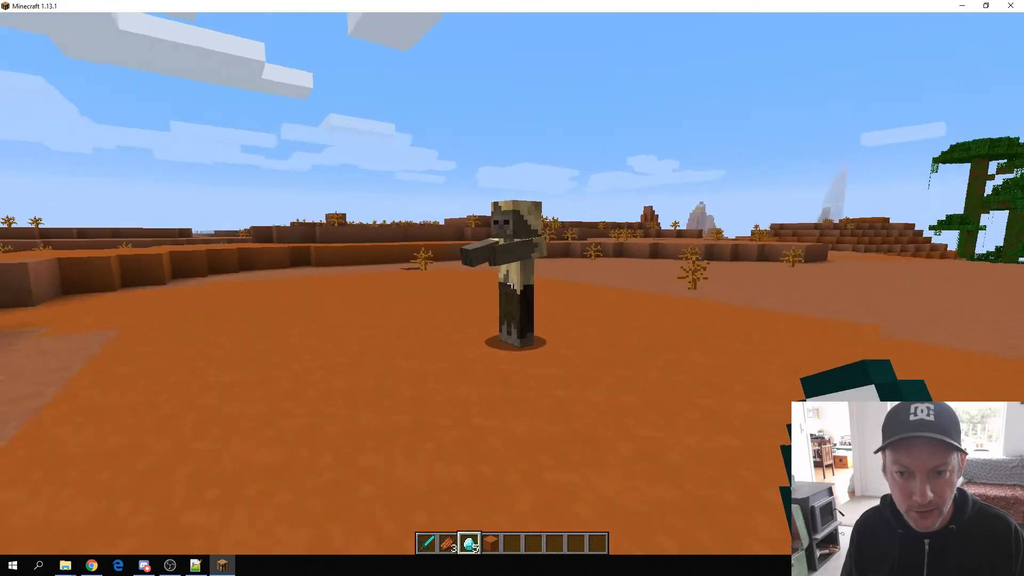
click(512, 284)
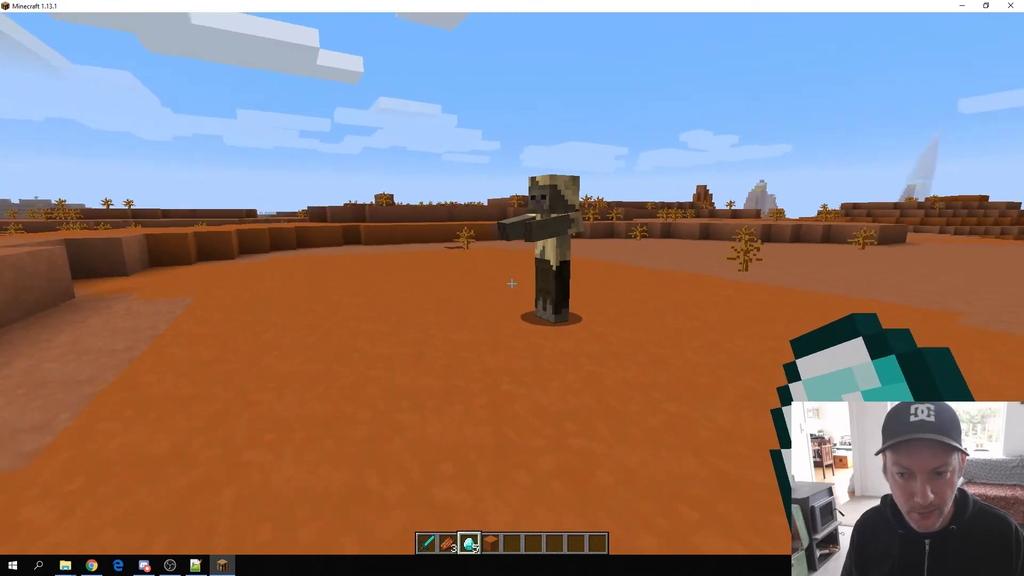
click(512, 284)
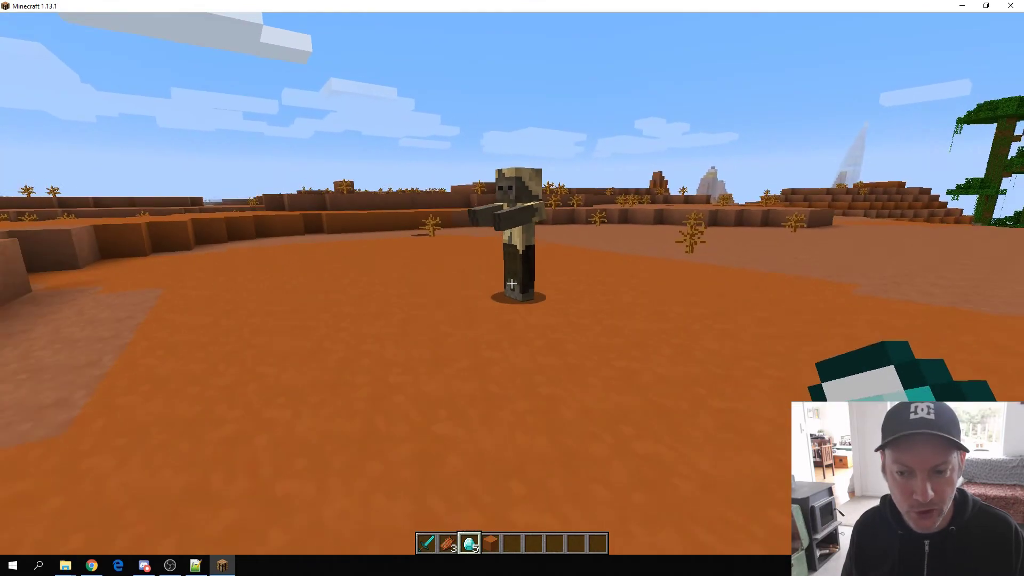
click(512, 284)
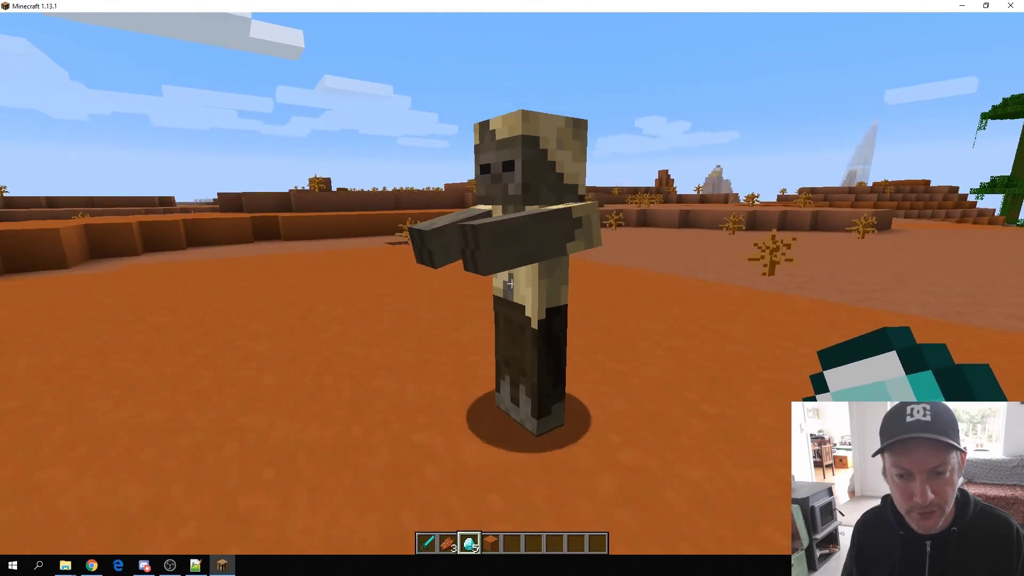
click(512, 284)
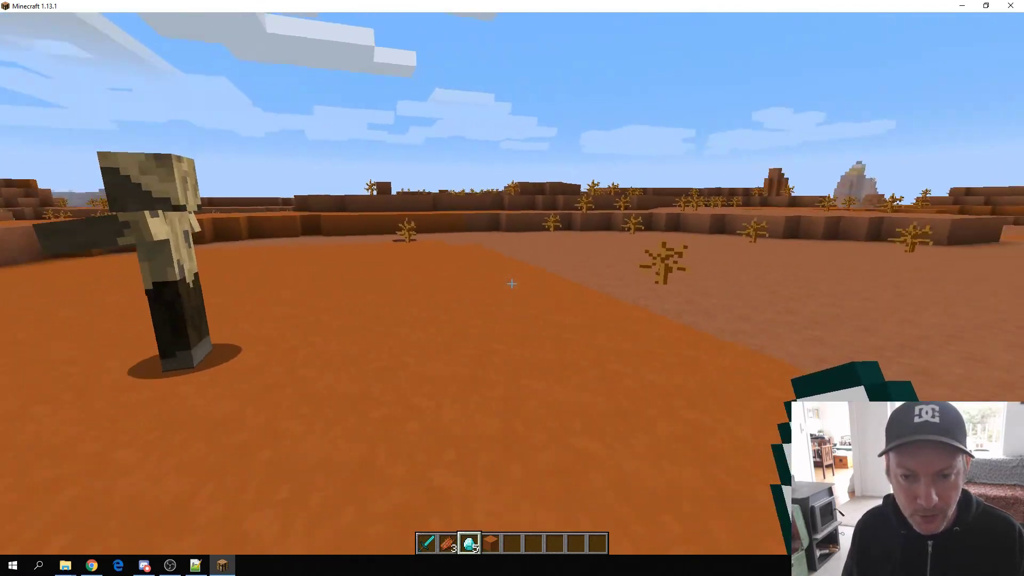
click(512, 284)
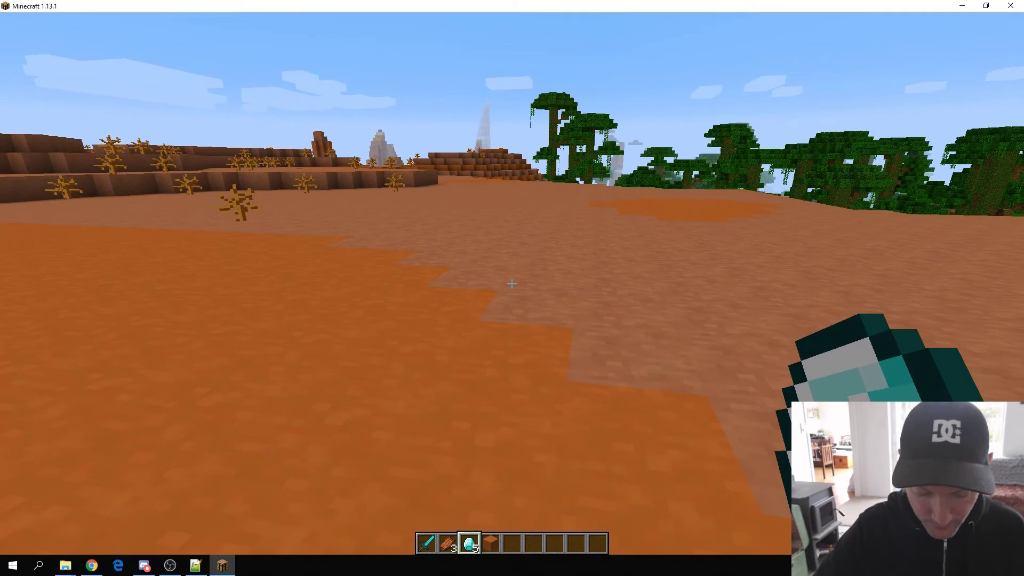
Reload the world's datapacks with the /reload command.
key(slash)
text(reload)
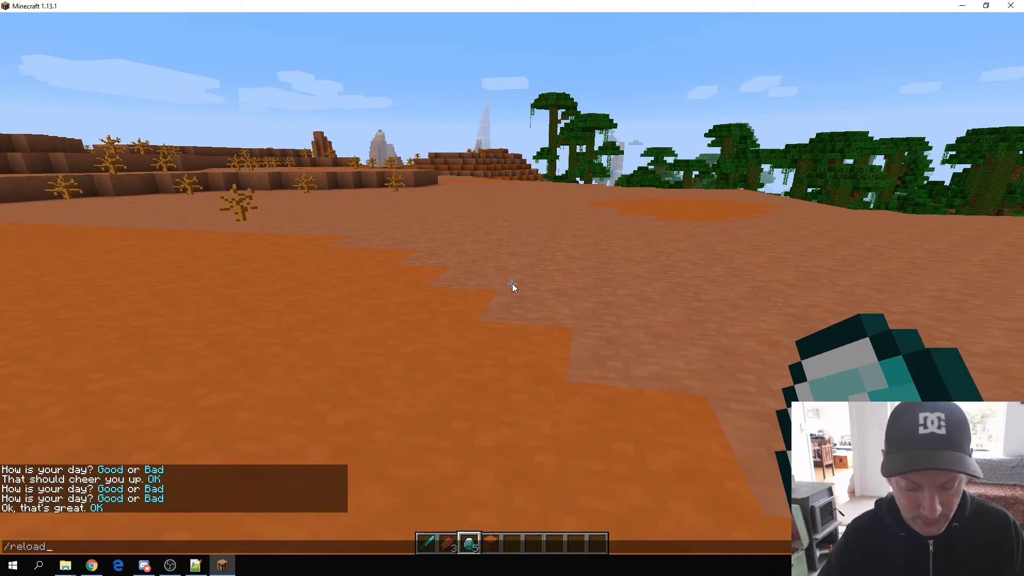
key(Return)
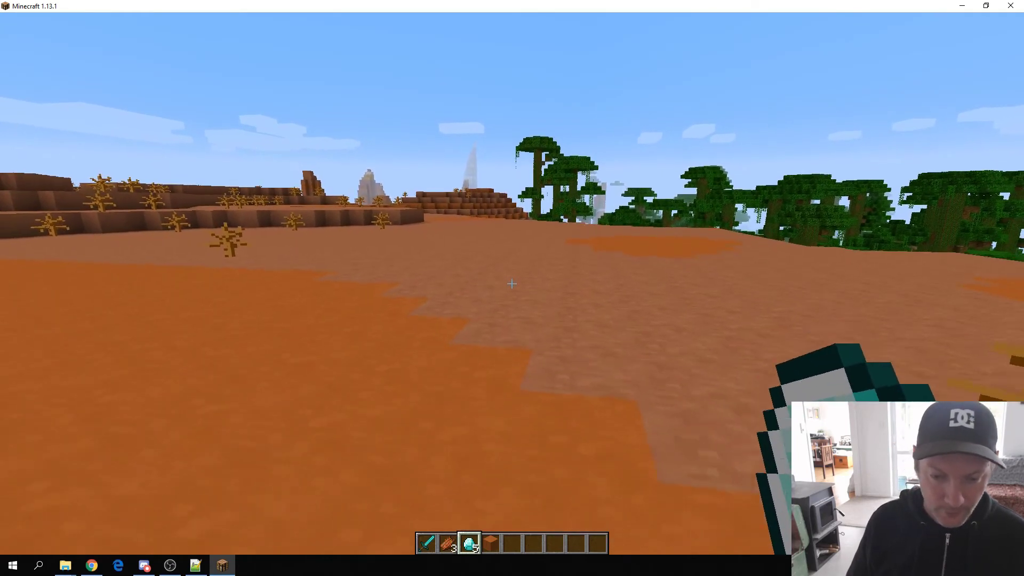
Run the setup function of the new datapack with /function demo:setup_multiuse.
key(slash)
text(function)
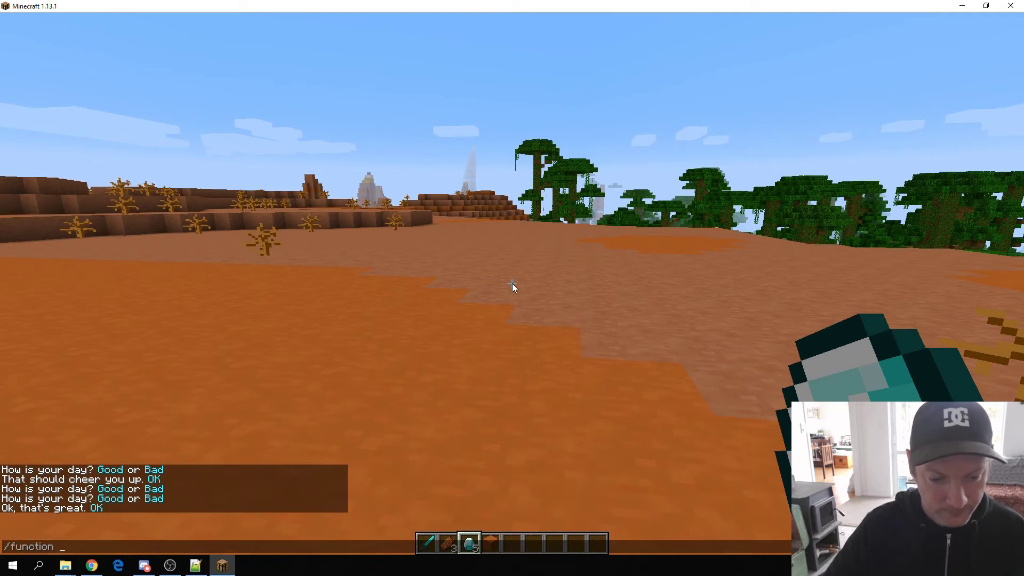
key(Tab)
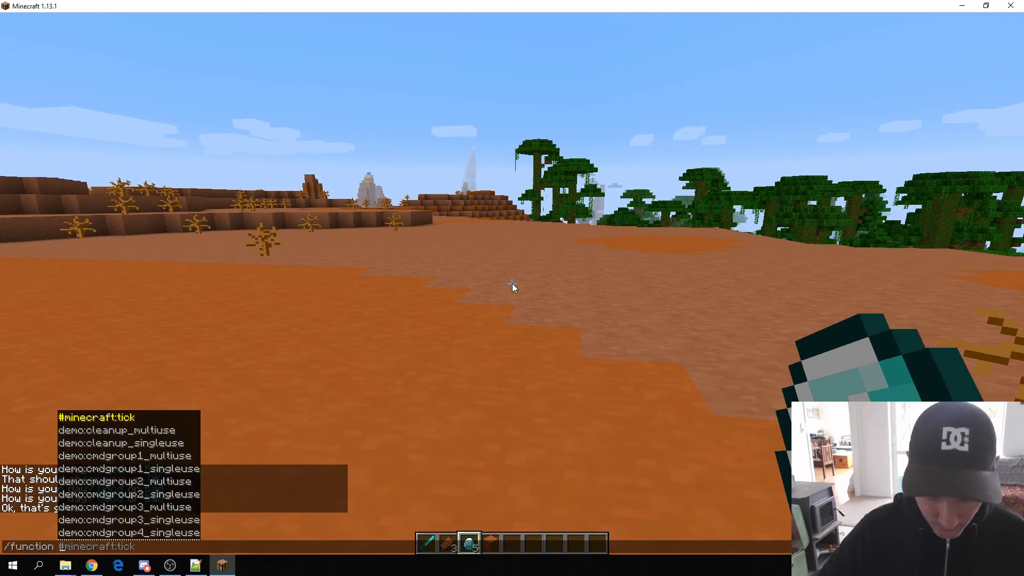
key(Tab)
key(Tab)
key(Tab)
key(Tab)
key(Tab)
key(Tab)
key(Tab)
key(Tab)
key(Tab)
key(Tab)
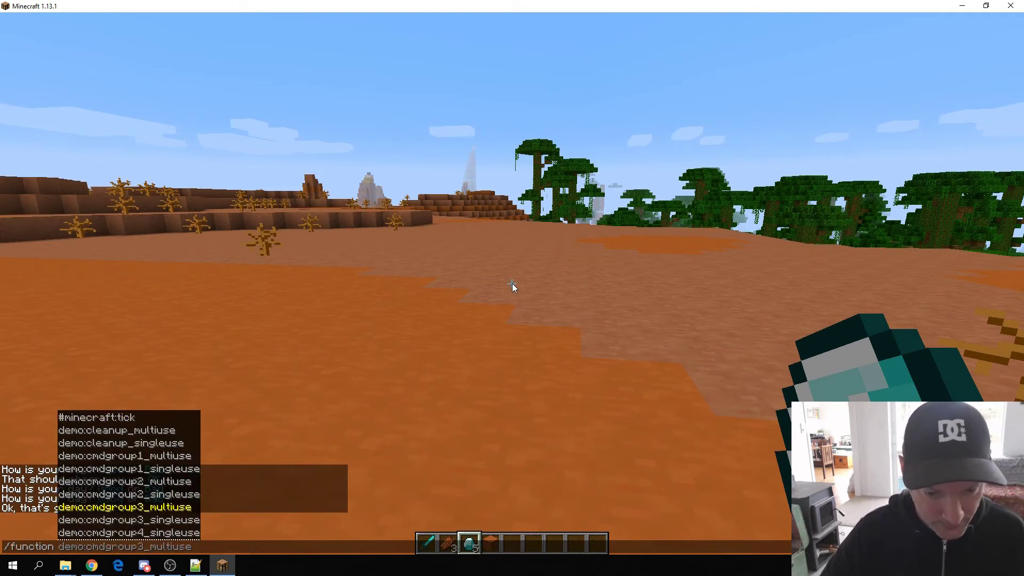
key(Tab)
key(Tab)
key(Tab)
key(Tab)
key(Tab)
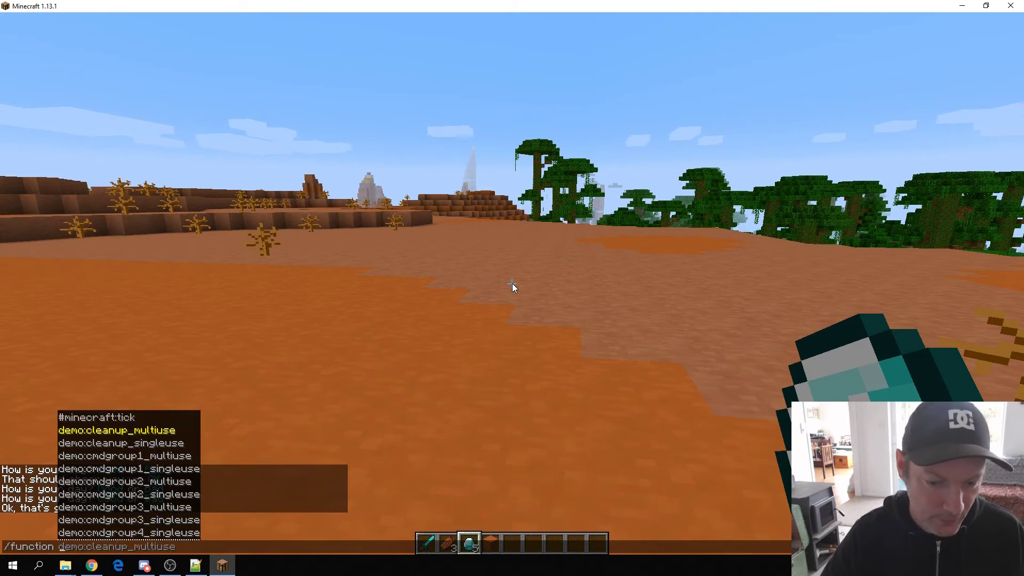
key(shift+Tab)
key(shift+Tab)
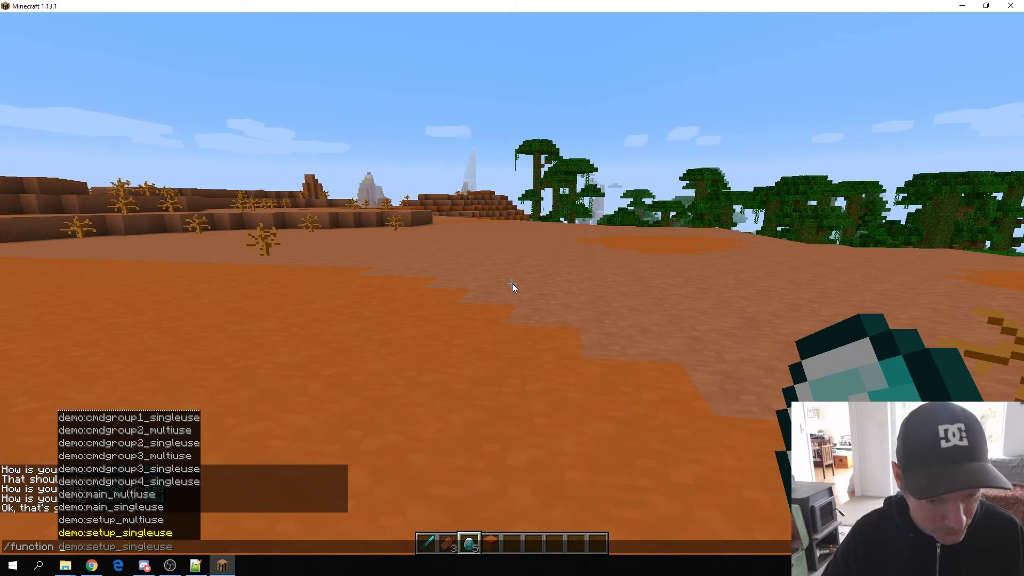
key(shift+Tab)
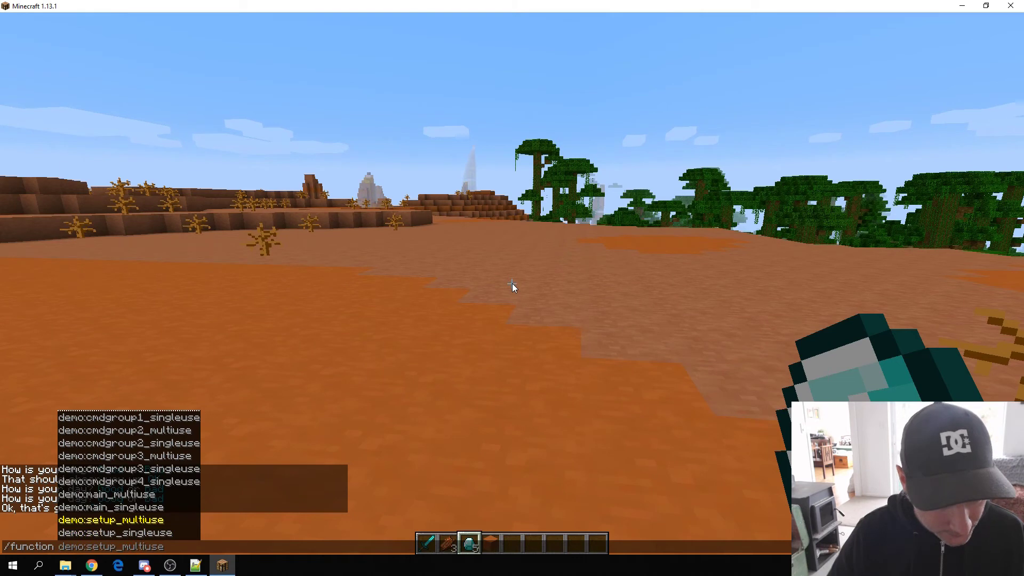
click(159, 525)
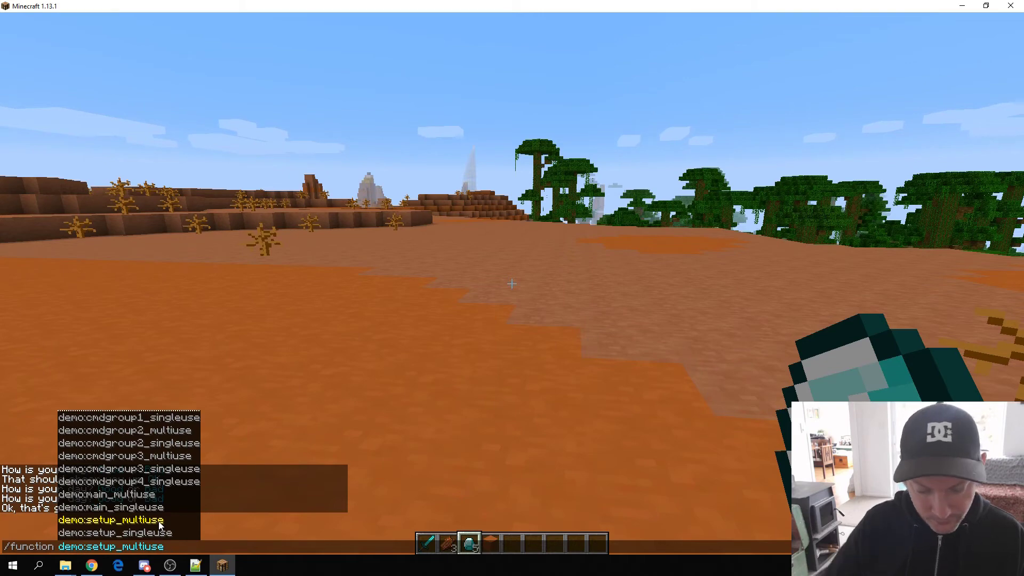
key(Return)
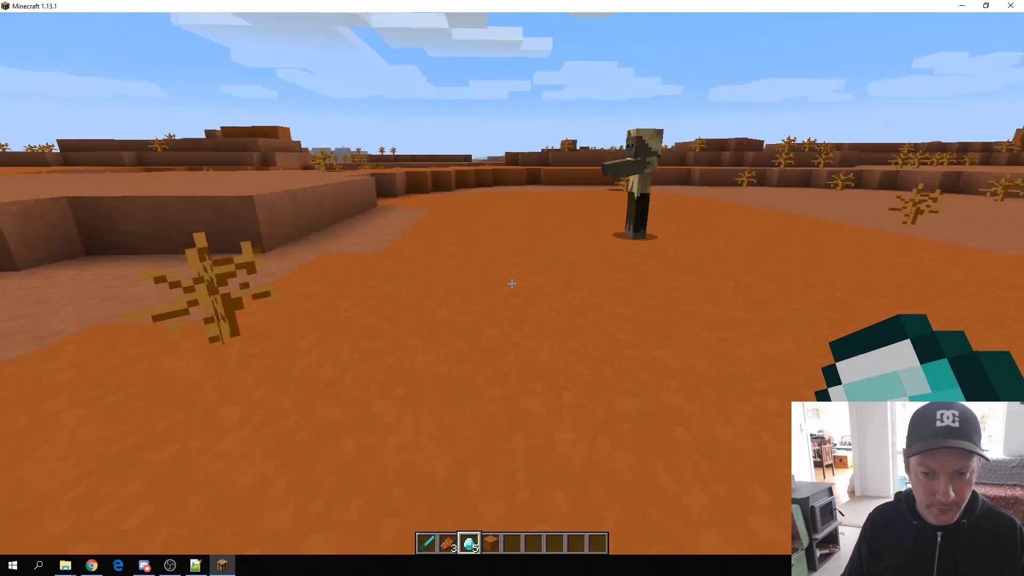
key(w)
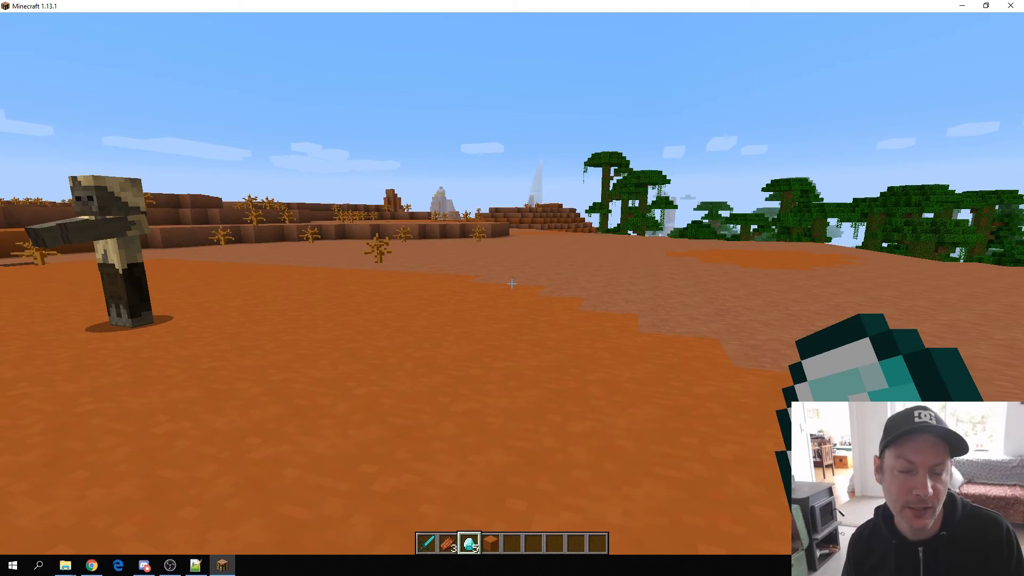
Switch to MCStacker in the browser and start a /summon command for an armor_stand.
key(alt+Tab)
scroll(325, 201, up, 6)
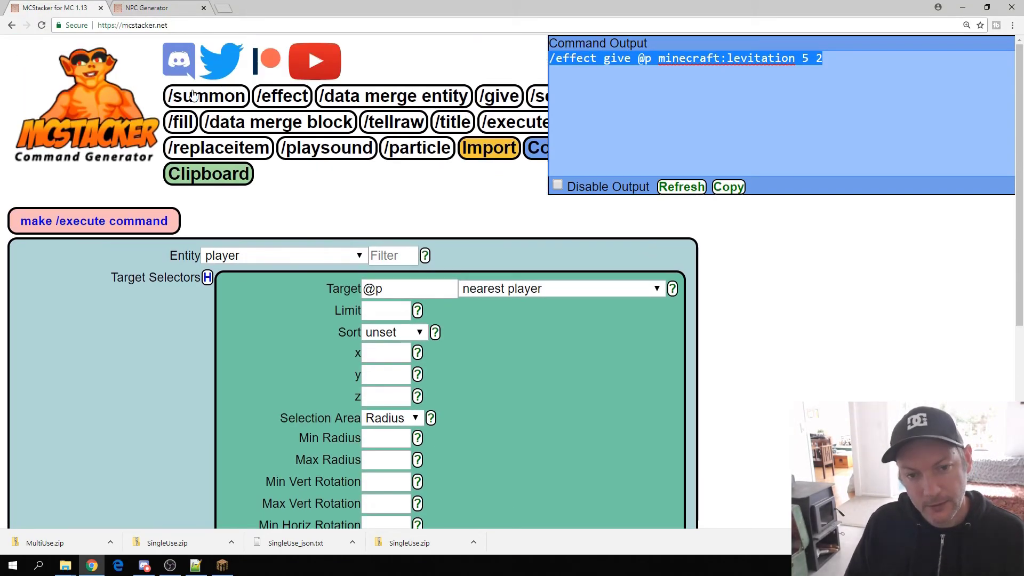
click(194, 95)
click(331, 271)
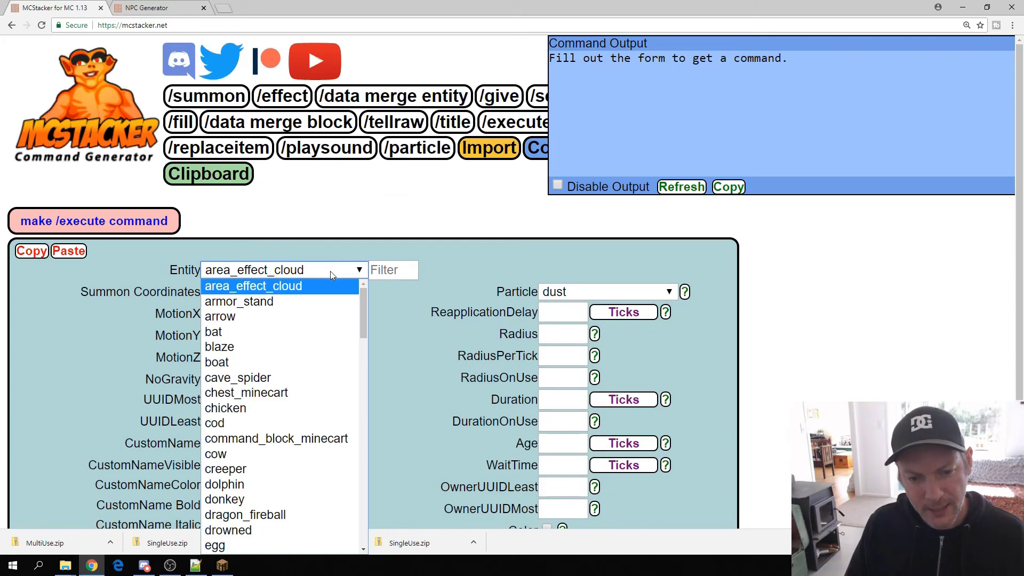
click(293, 301)
Set the armor stand's Invulnerable and PersistenceRequired options to True, add the tag MultiUse, and copy the summon command.
scroll(315, 309, down, 2)
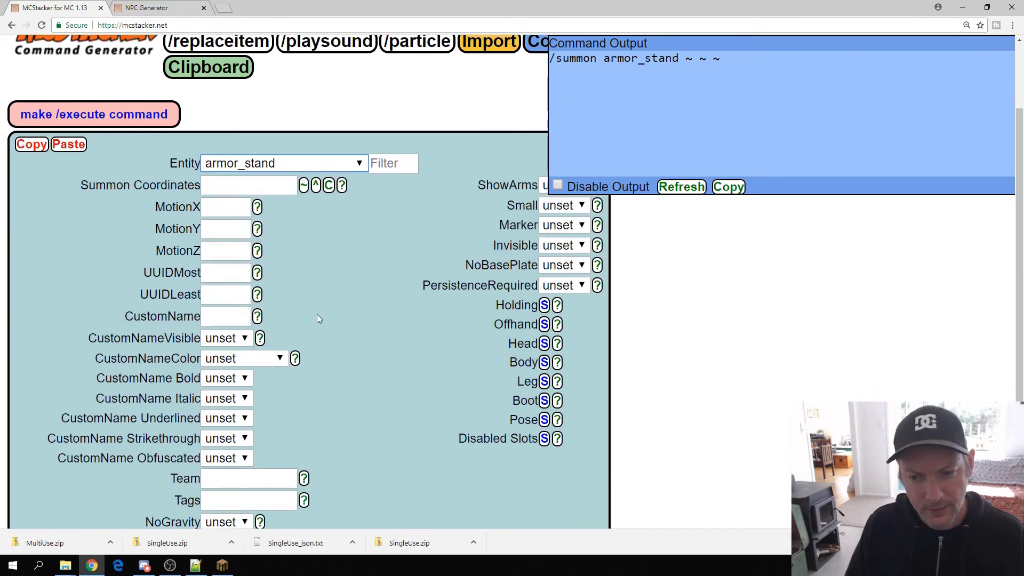
scroll(354, 325, down, 2)
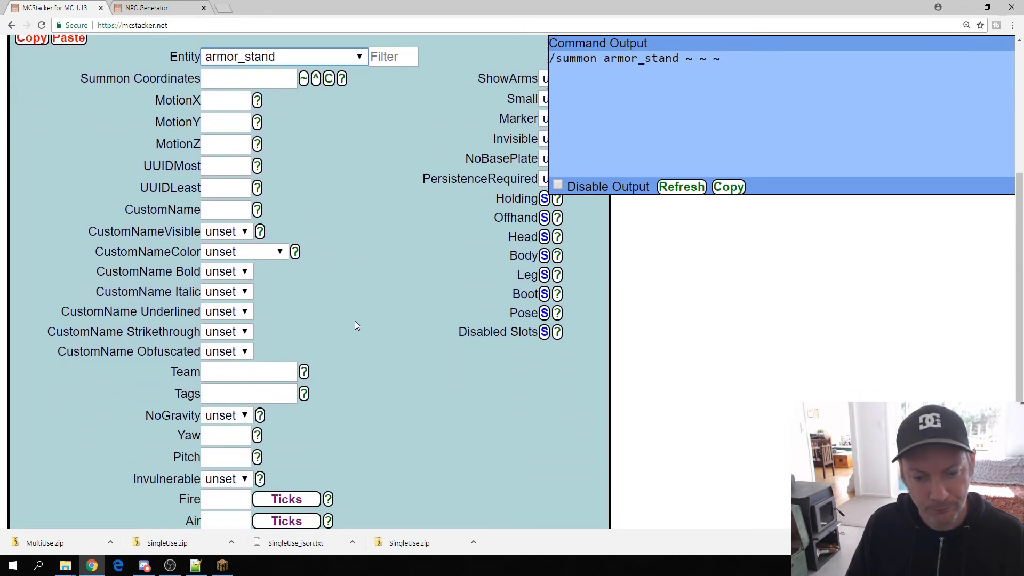
scroll(231, 395, down, 2)
click(229, 400)
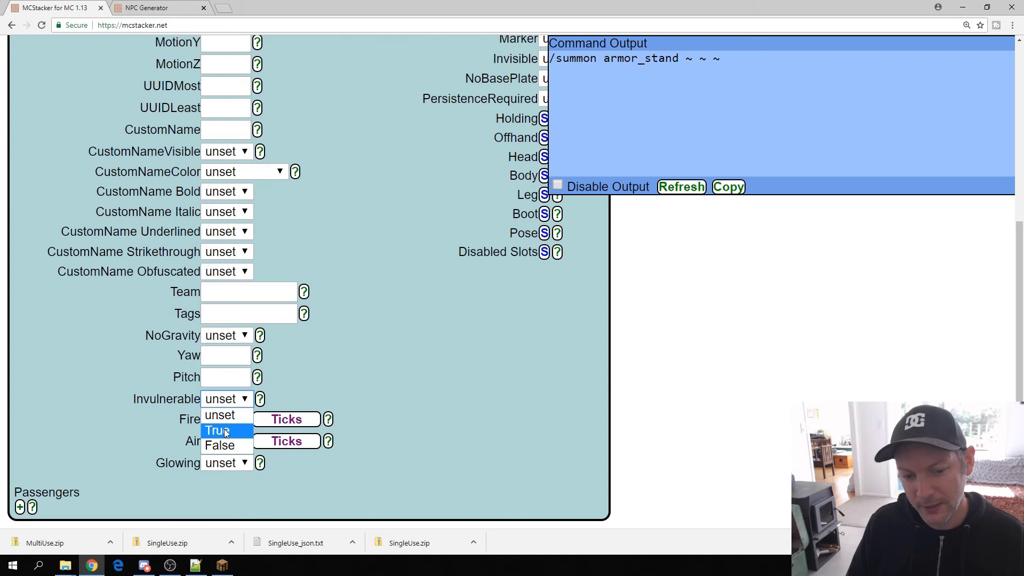
click(223, 428)
scroll(480, 363, up, 4)
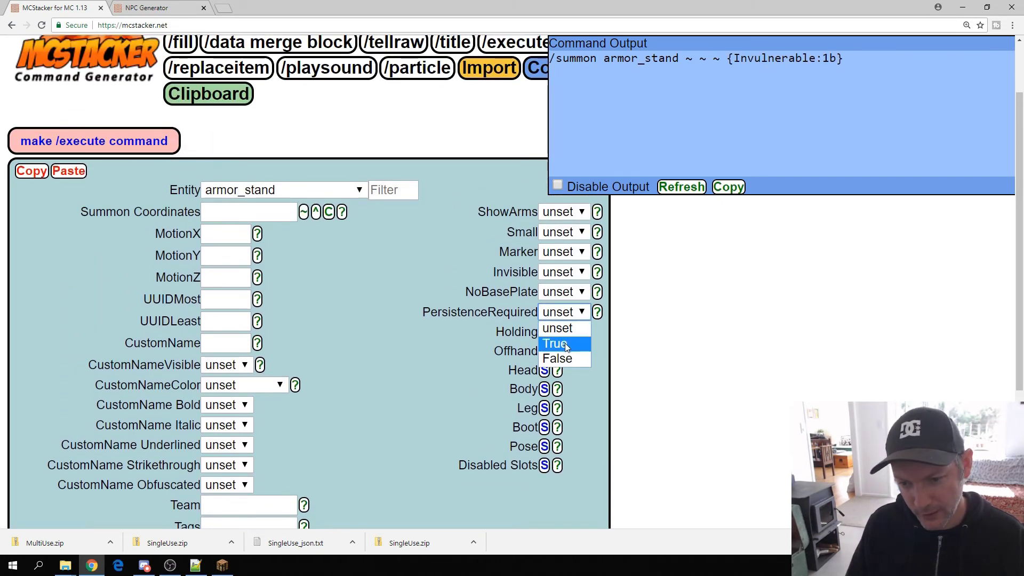
click(565, 344)
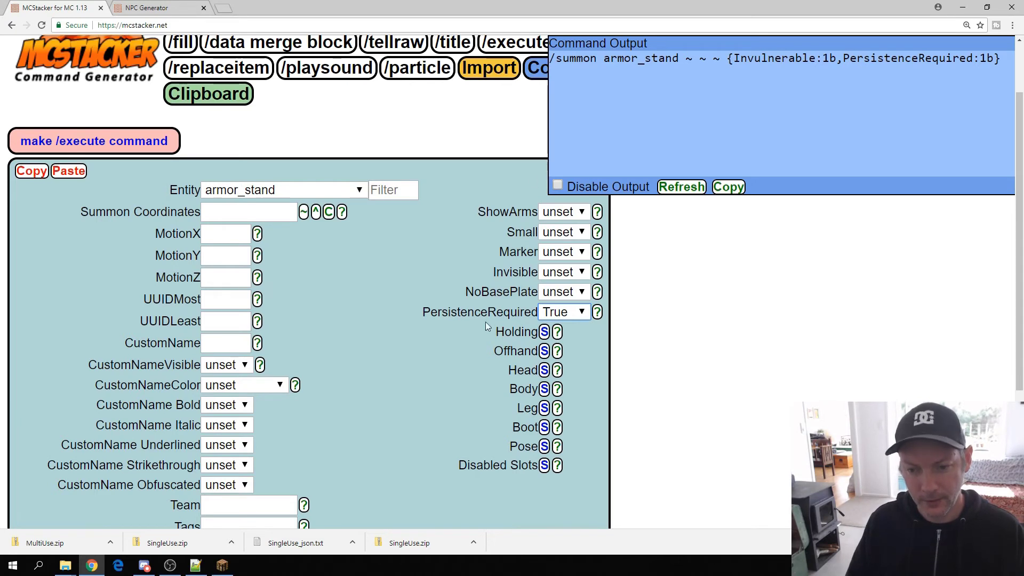
scroll(320, 300, down, 2)
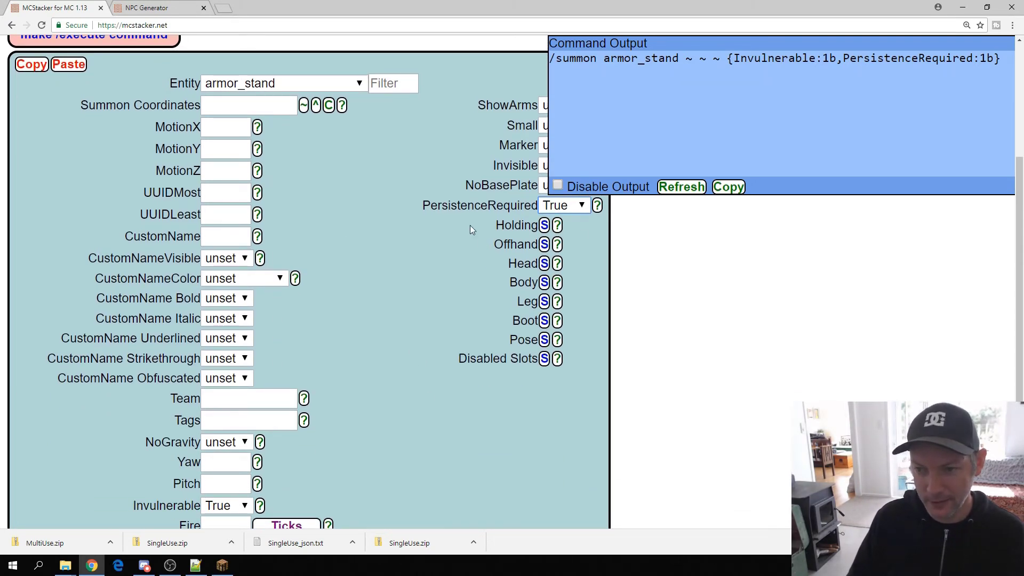
scroll(373, 305, down, 2)
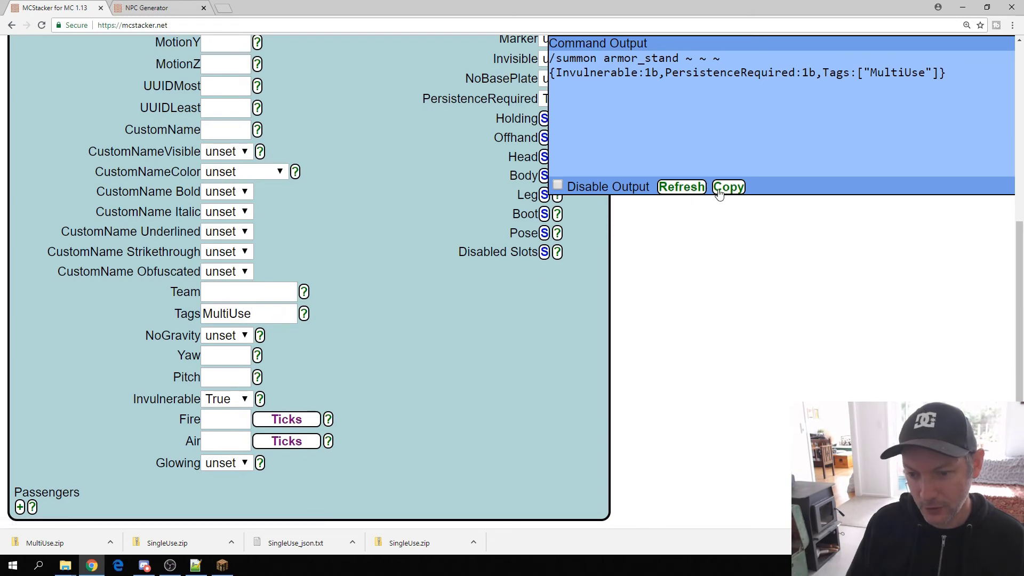
Switch back to Minecraft and summon the MultiUse armor stand with the copied command.
click(222, 565)
click(512, 167)
key(s)
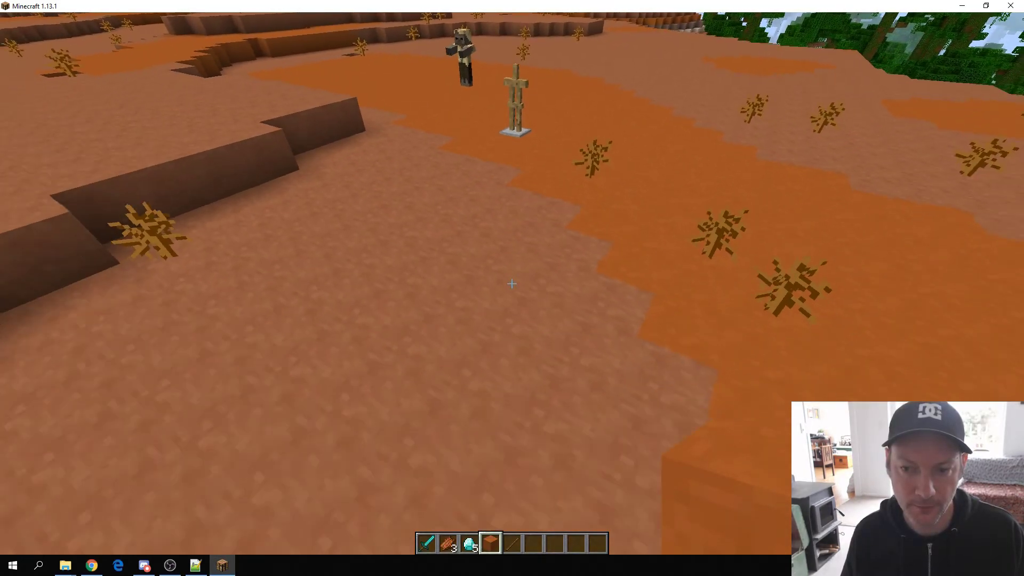
Approach the armor stand to trigger its dialogue and answer "What do you want?" with Levitate.
key(w)
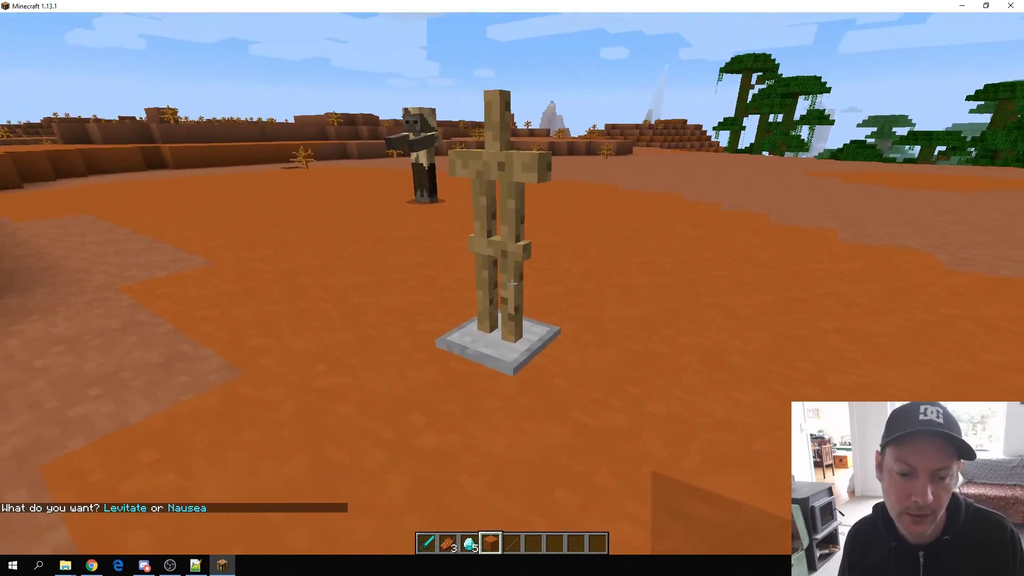
key(w)
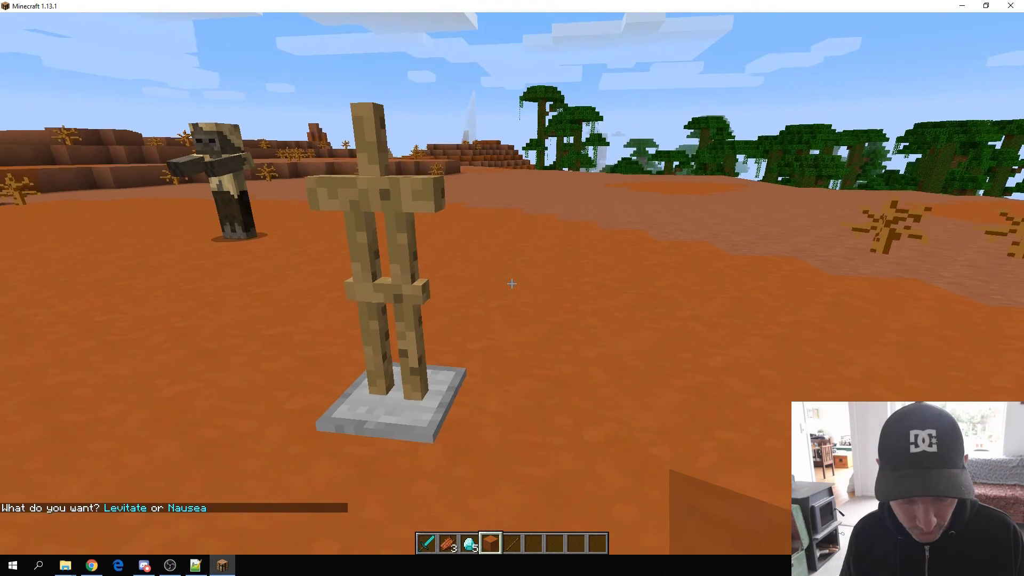
key(slash)
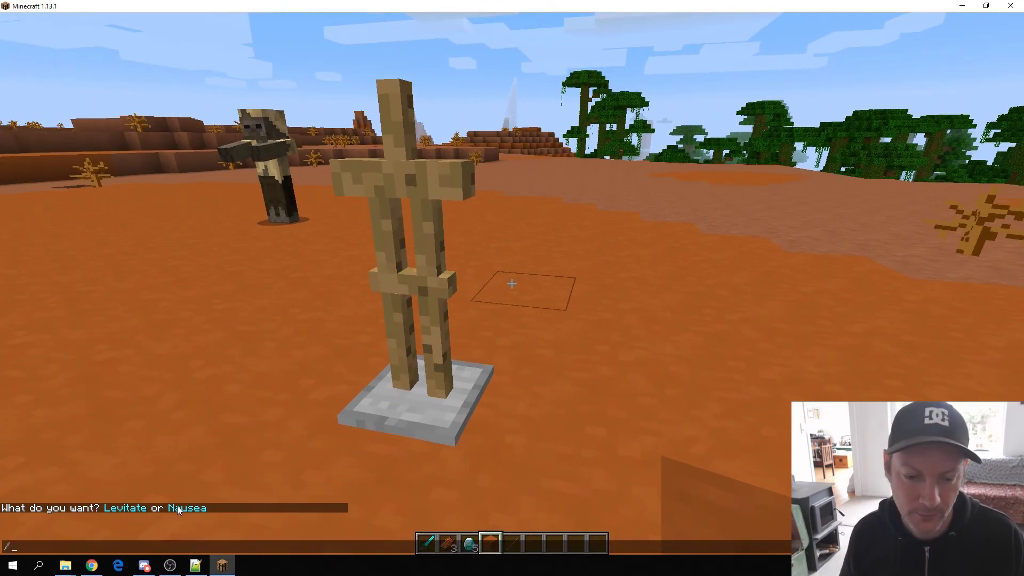
click(137, 507)
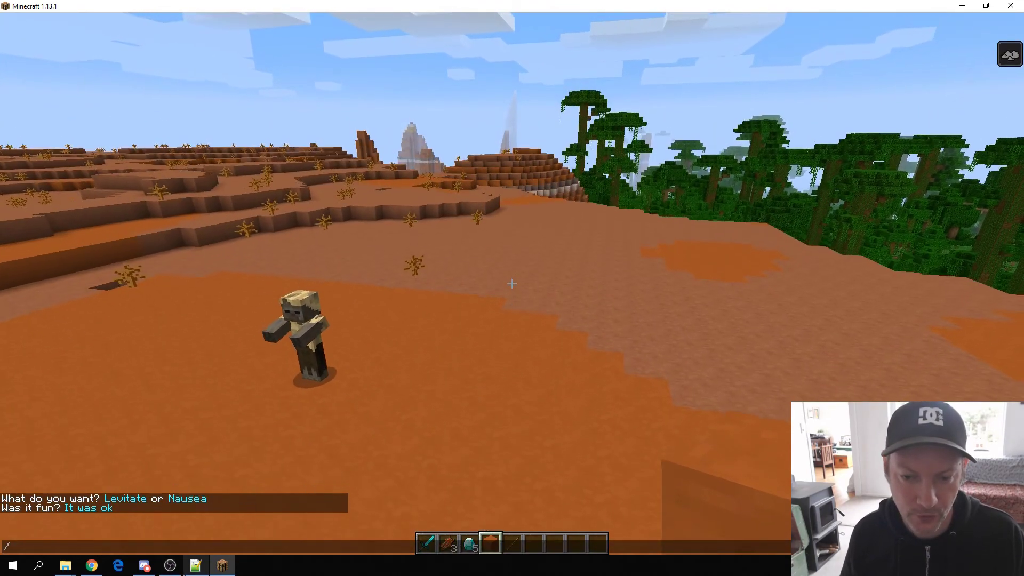
key(Escape)
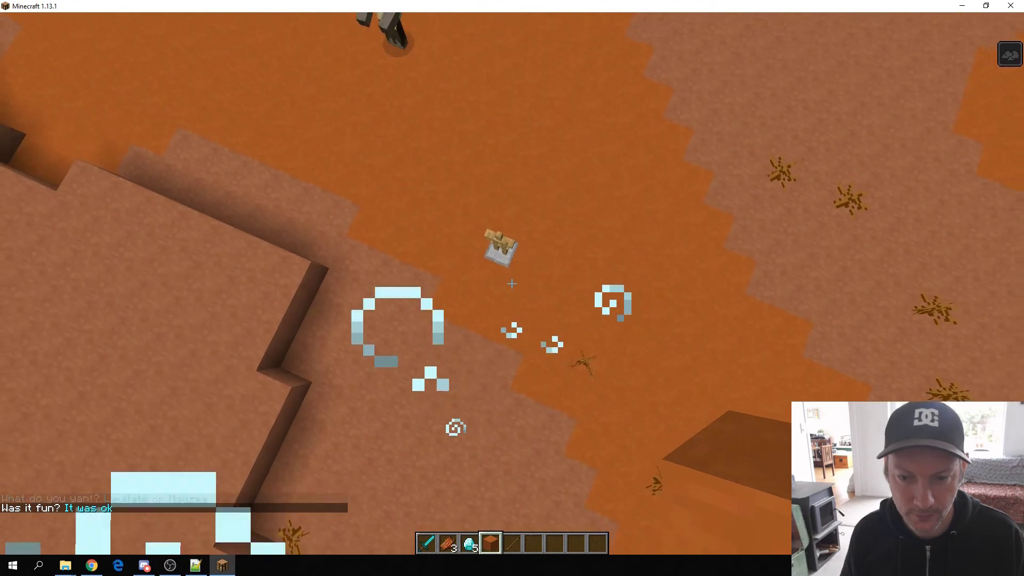
Return to the ground near the armor stand.
key(d)
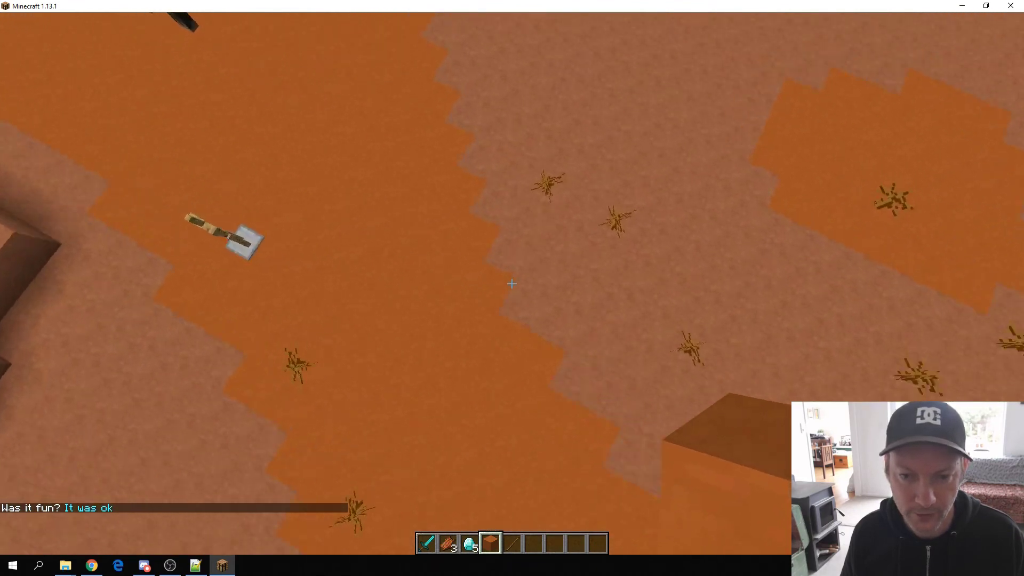
key(e)
key(e)
key(w)
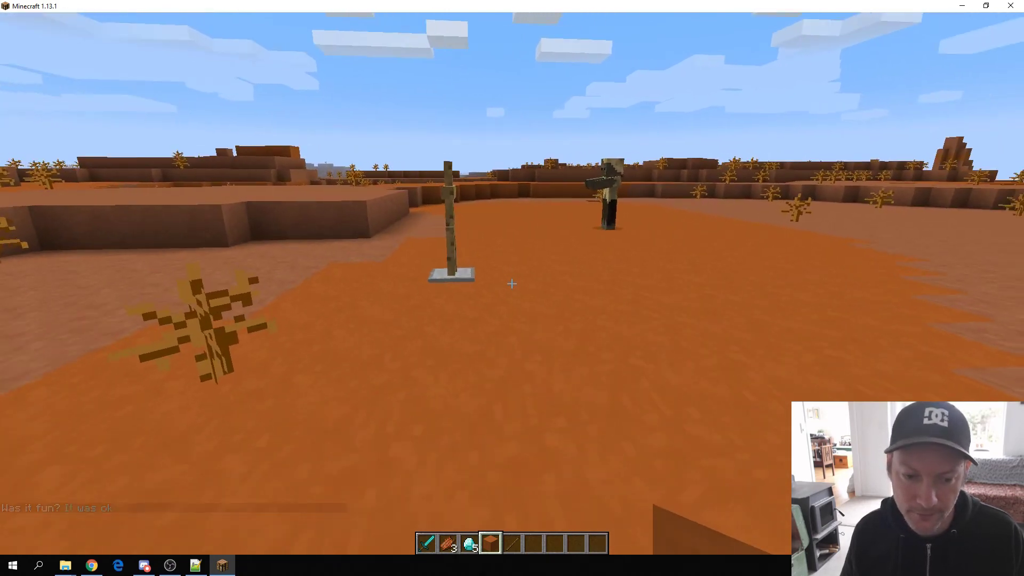
Answer "Was it fun?" with It was ok, and test the Nausea option through to its It was ok reply.
key(slash)
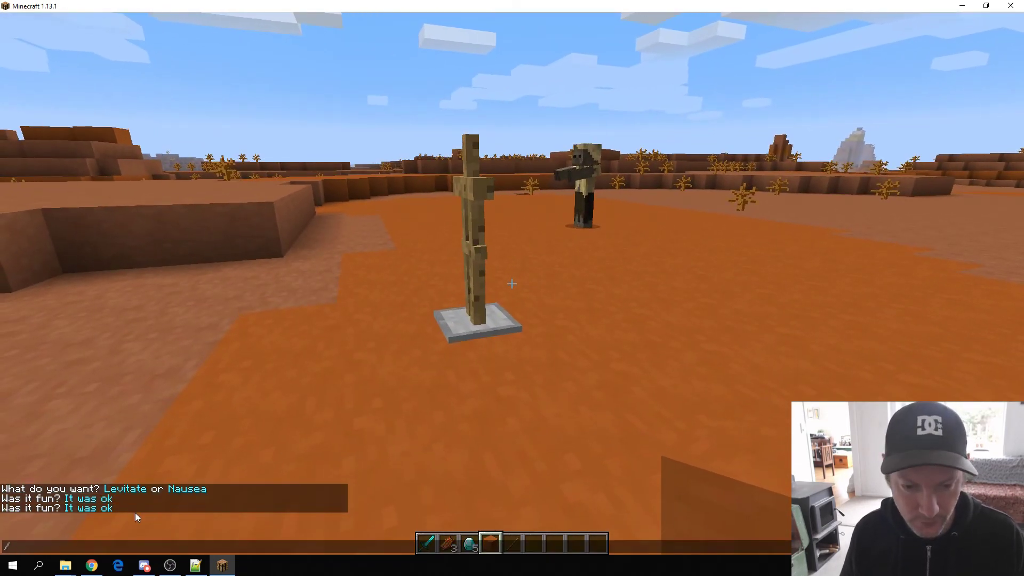
click(95, 510)
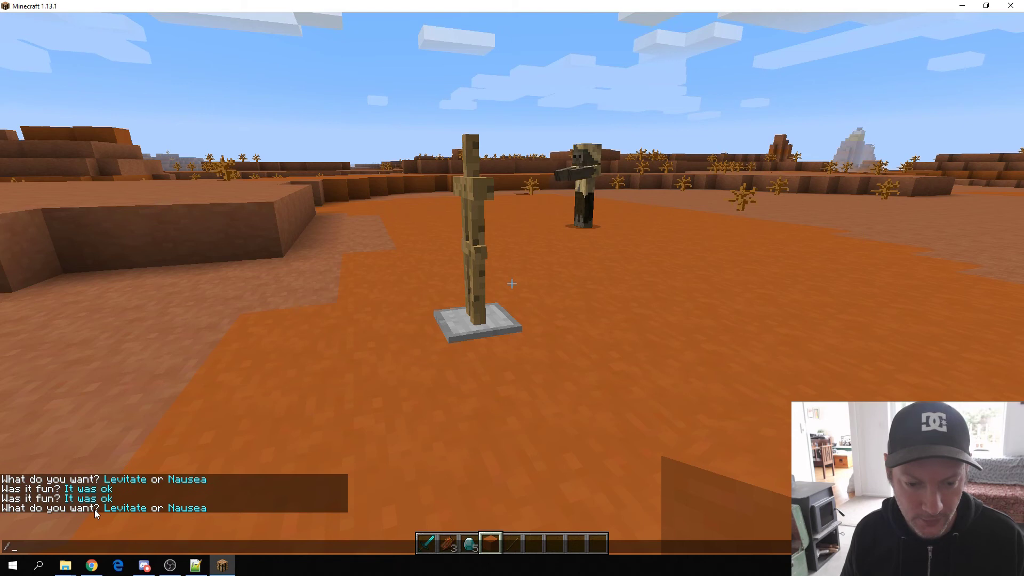
click(195, 510)
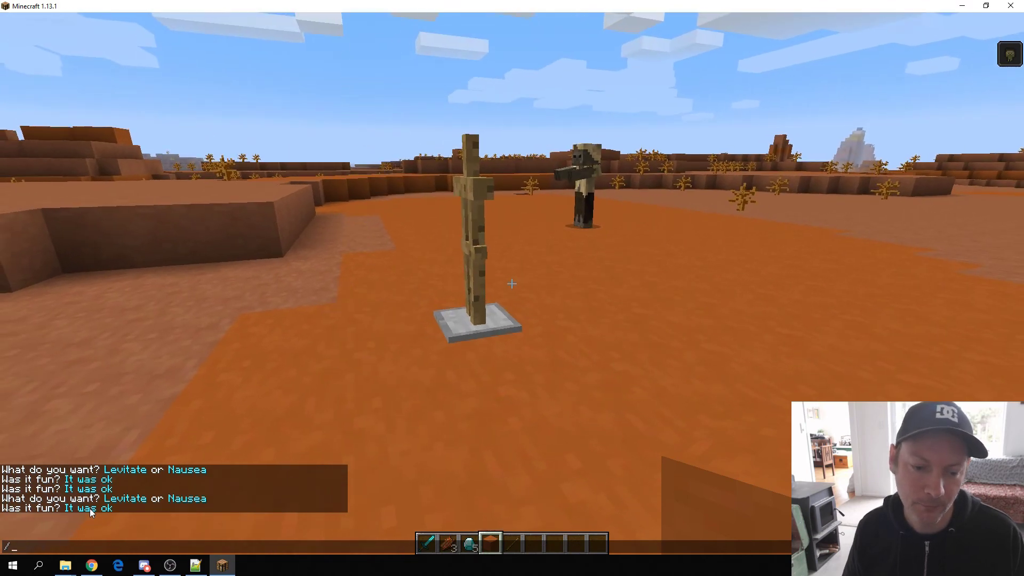
click(90, 508)
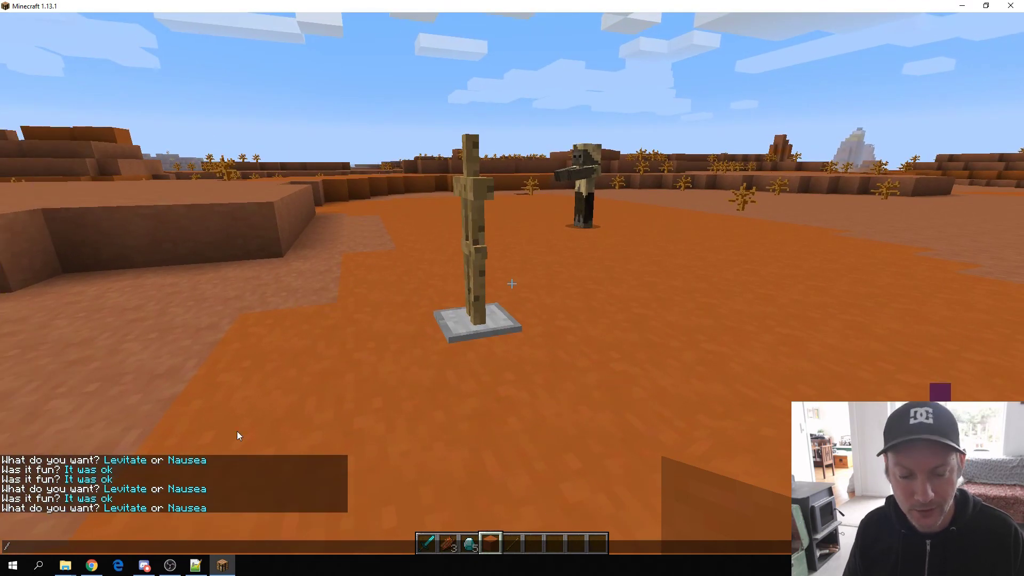
key(Escape)
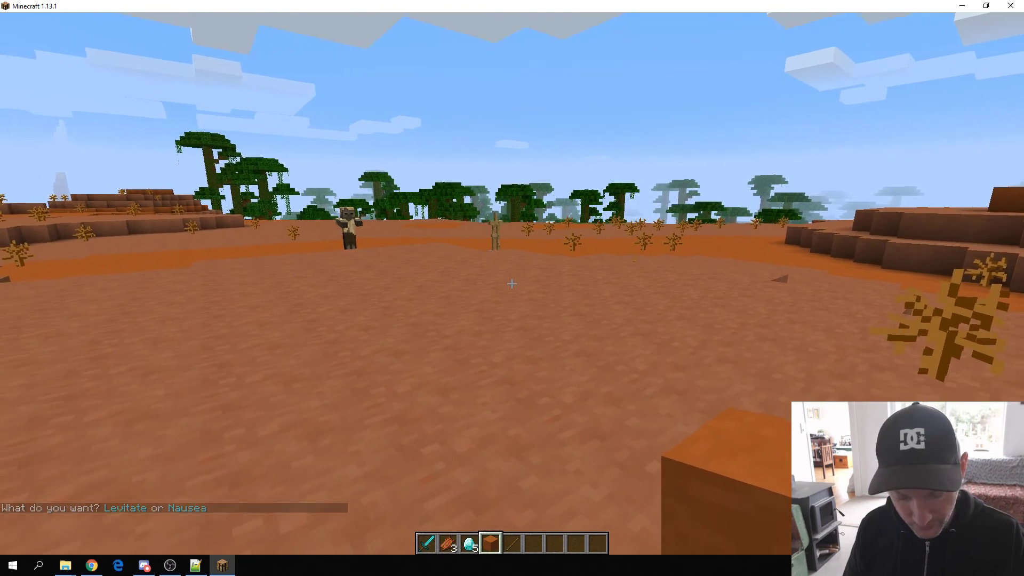
Answer "What do you want?" with Nausea from a distance and walk back to the armor stand.
key(slash)
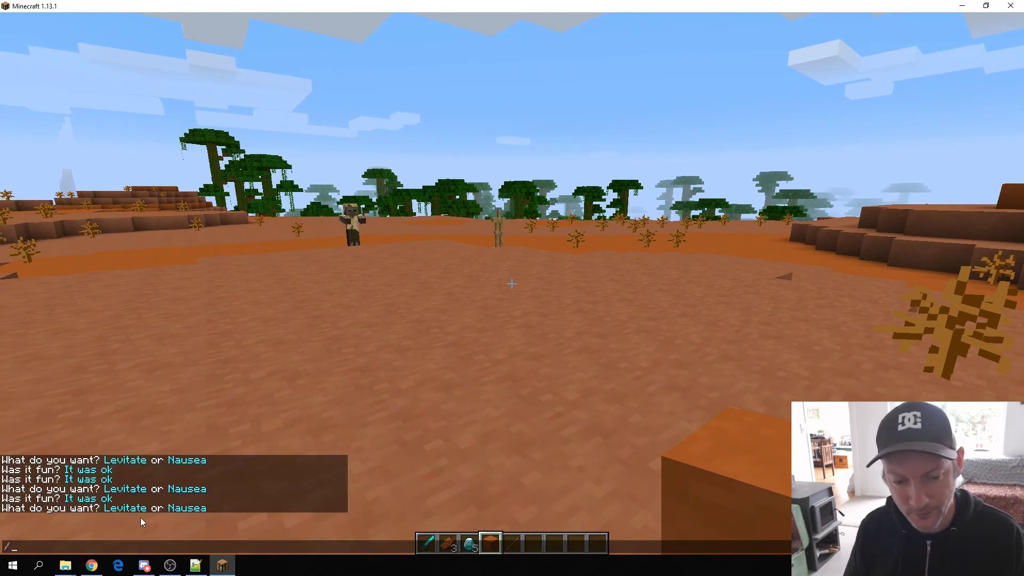
key(Escape)
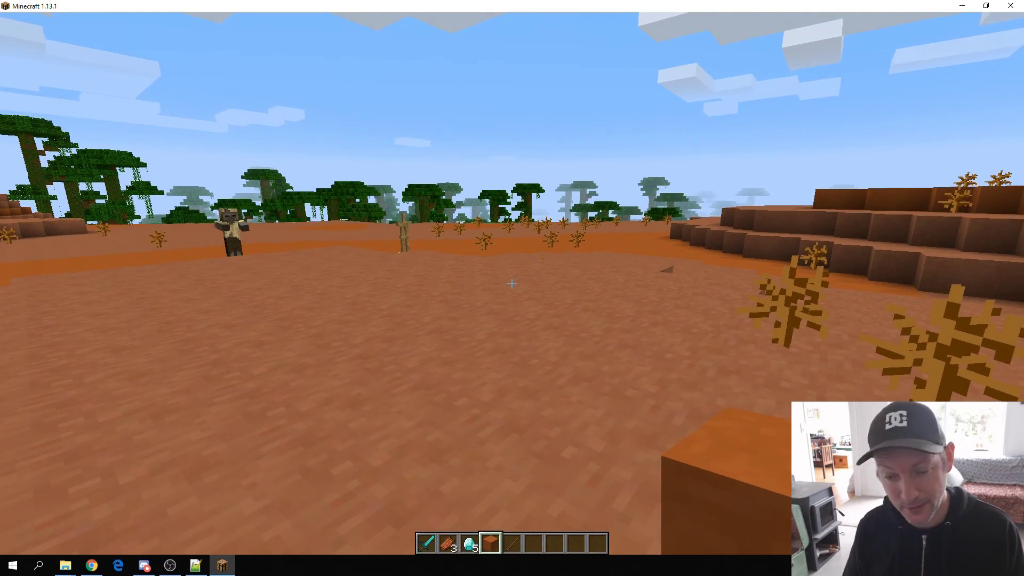
key(w)
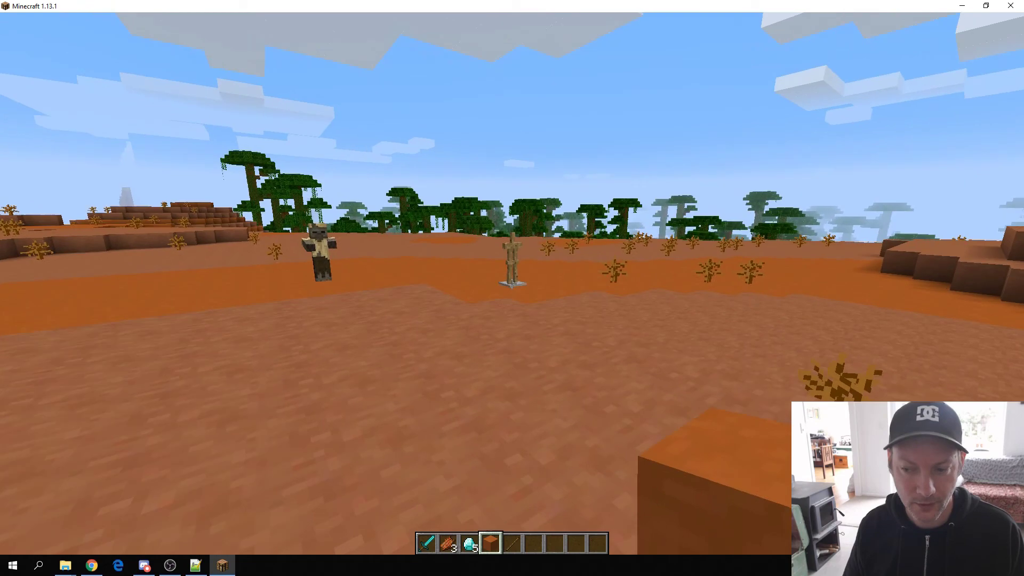
key(w)
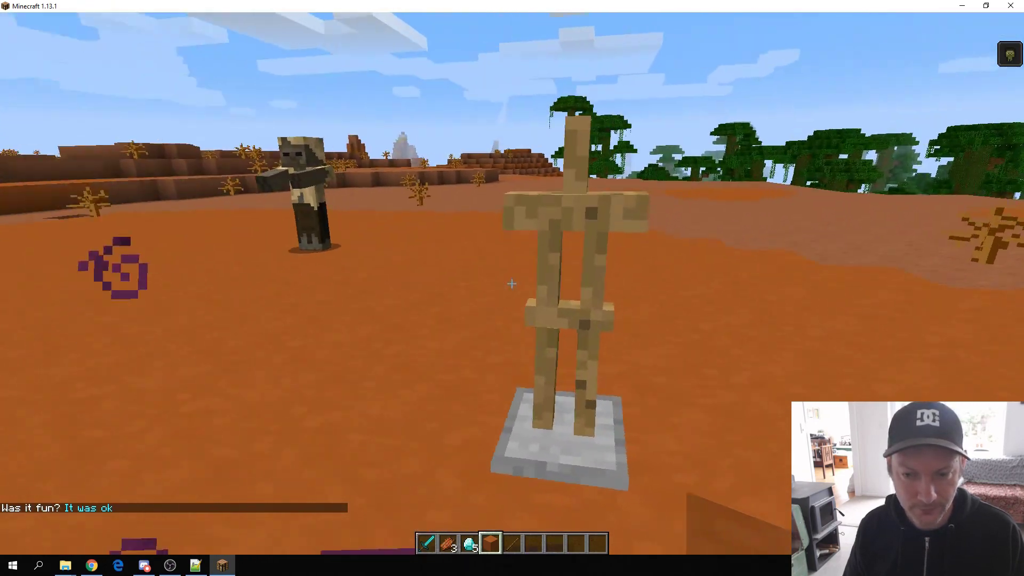
Back away from the armor stand and approach it again to check whether its dialogue repeats.
key(s)
key(w)
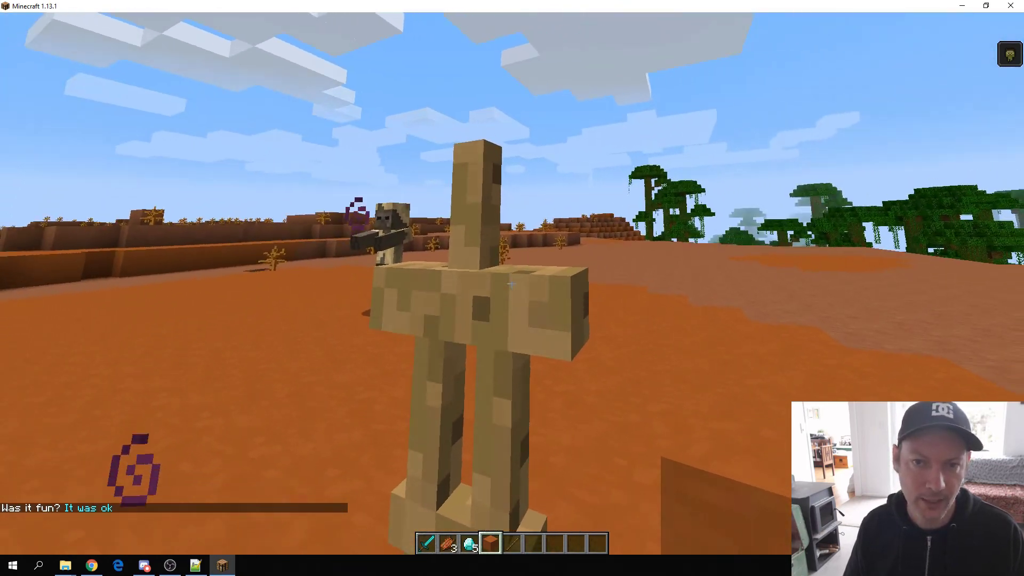
key(s)
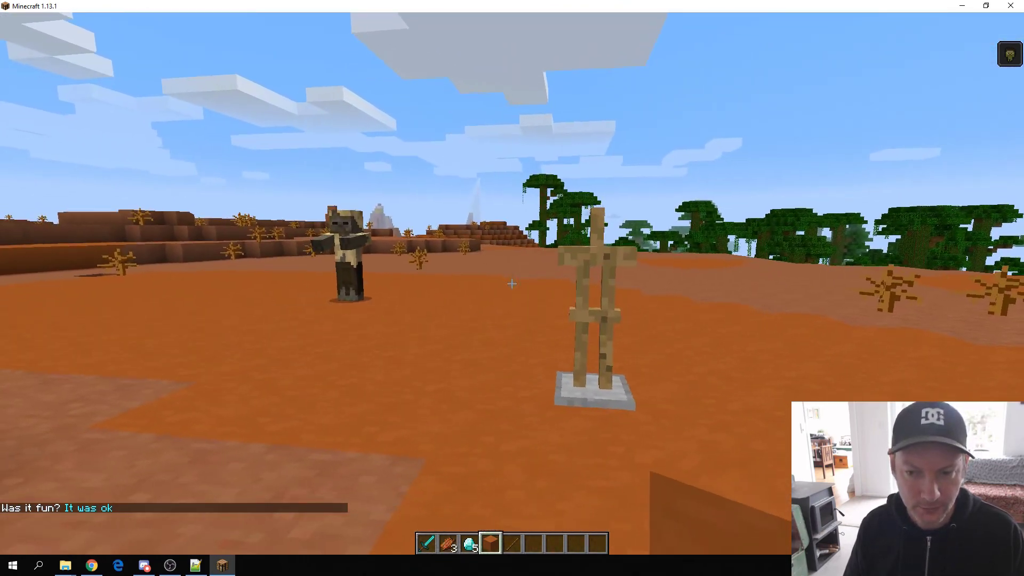
key(w)
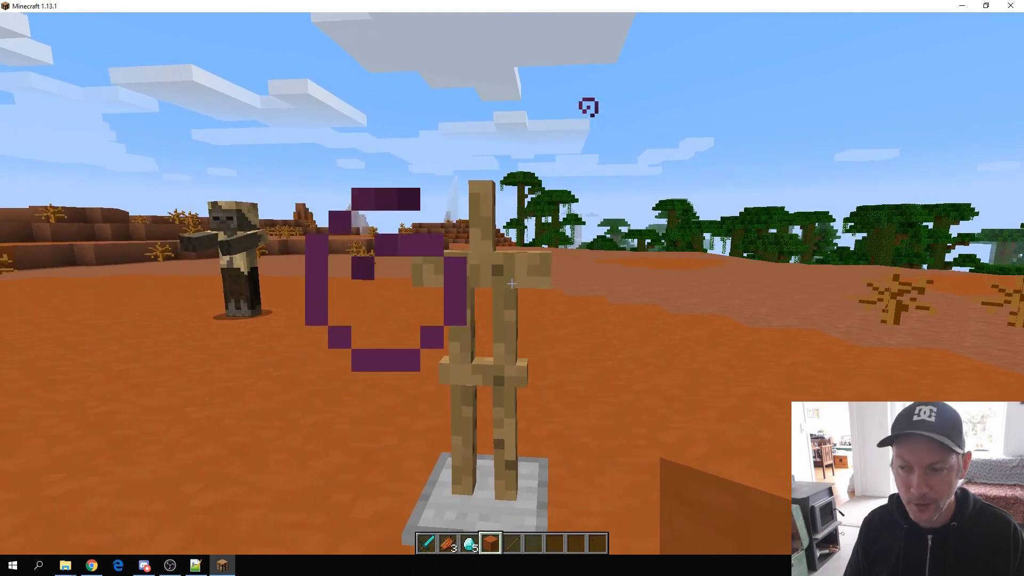